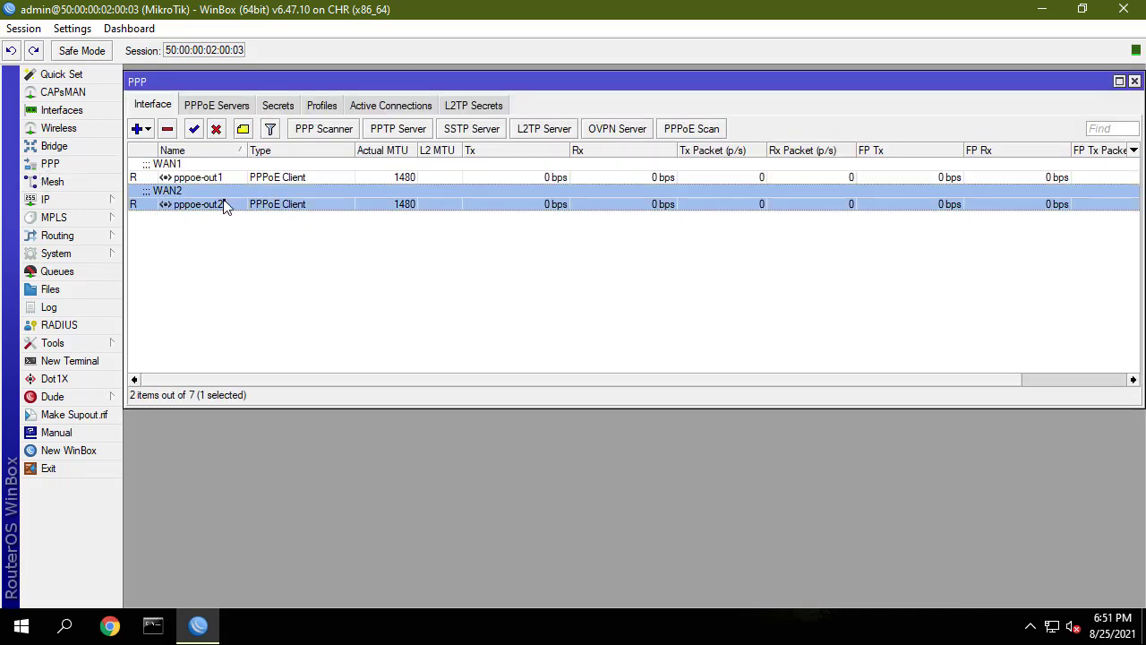
# Close the PPP interface list and examine the bridgeLAN entry in the bridge settings.
pyautogui.click(1134, 82)
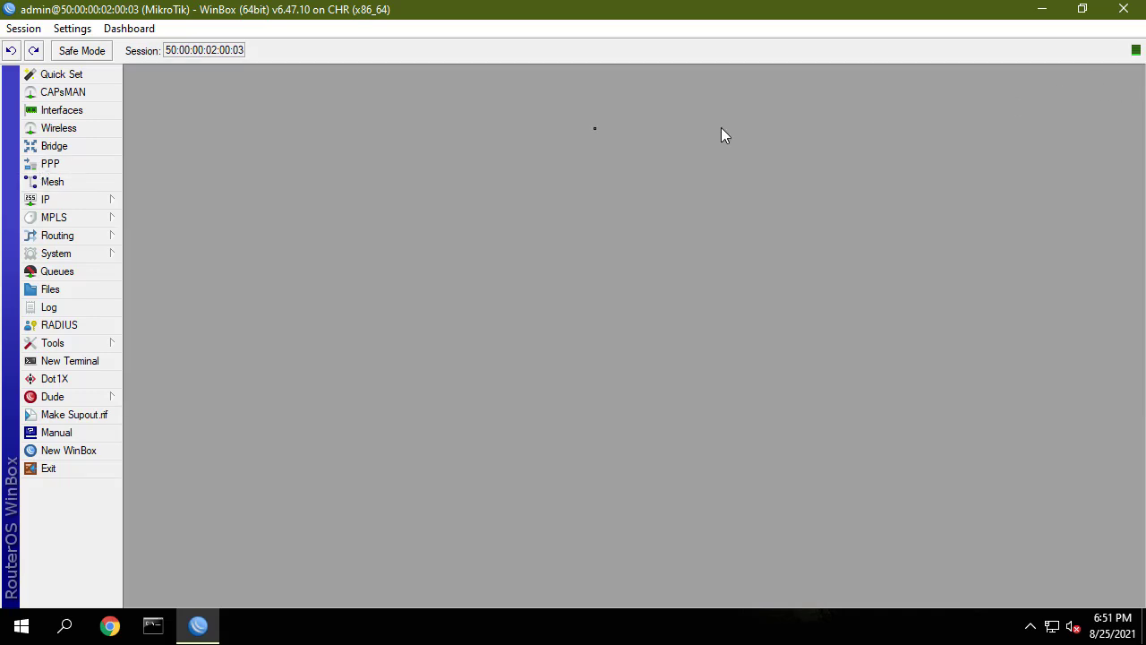
pyautogui.click(90, 150)
pyautogui.click(192, 271)
pyautogui.click(148, 202)
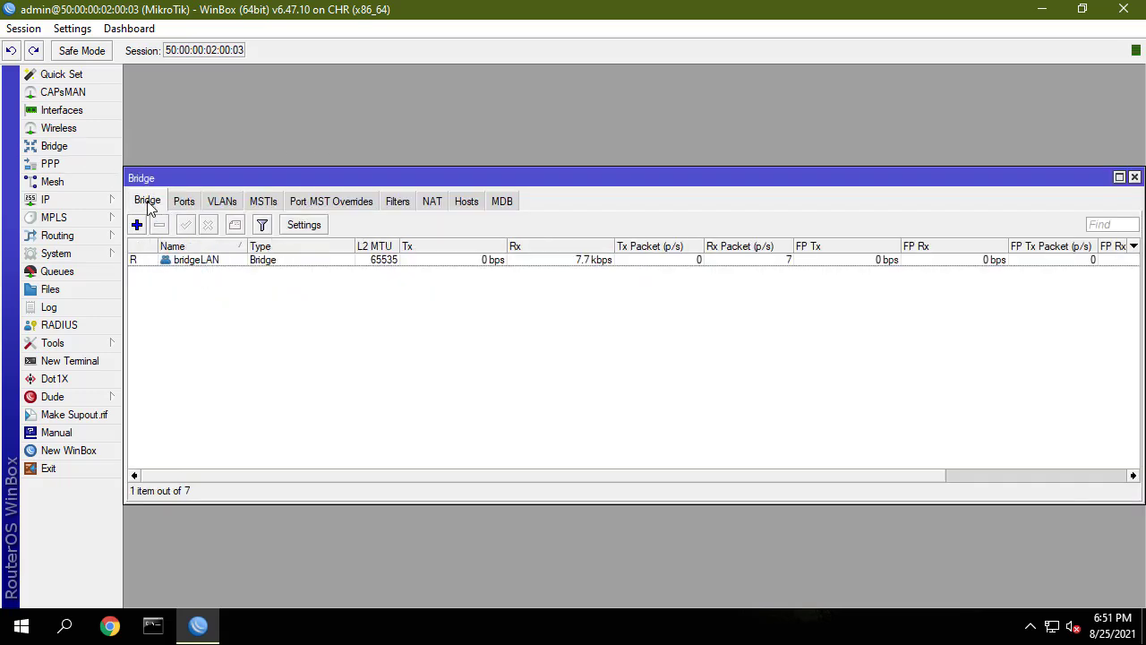
pyautogui.click(177, 262)
pyautogui.click(1134, 176)
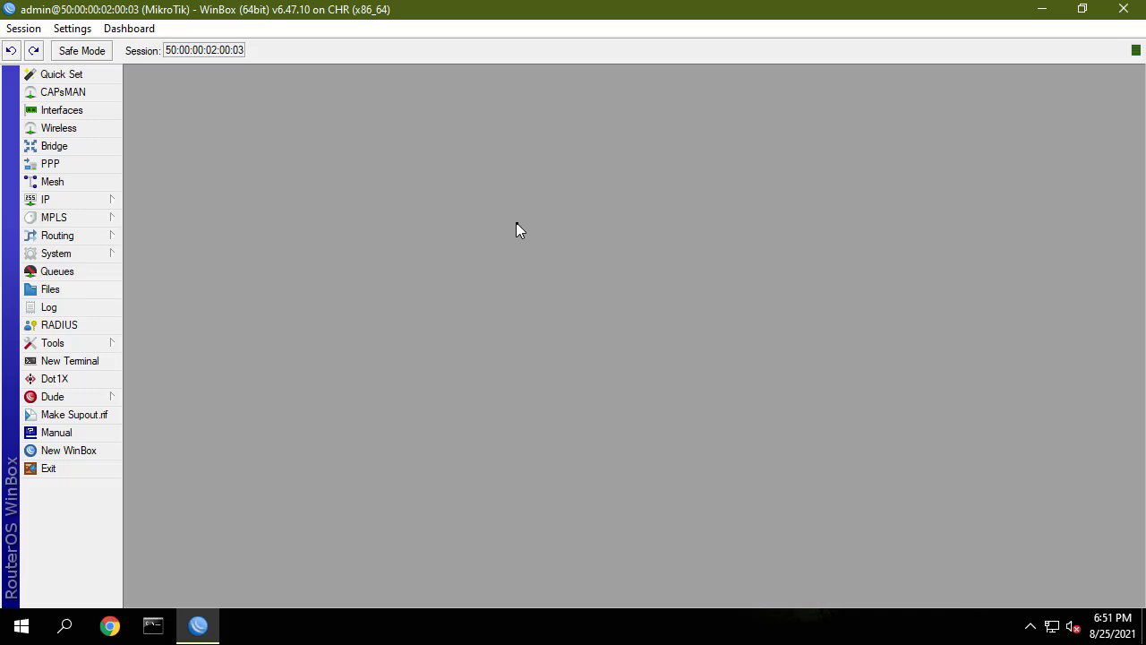
# Examine the IP address list for the address assigned to bridgeLAN.
pyautogui.click(72, 199)
pyautogui.click(167, 207)
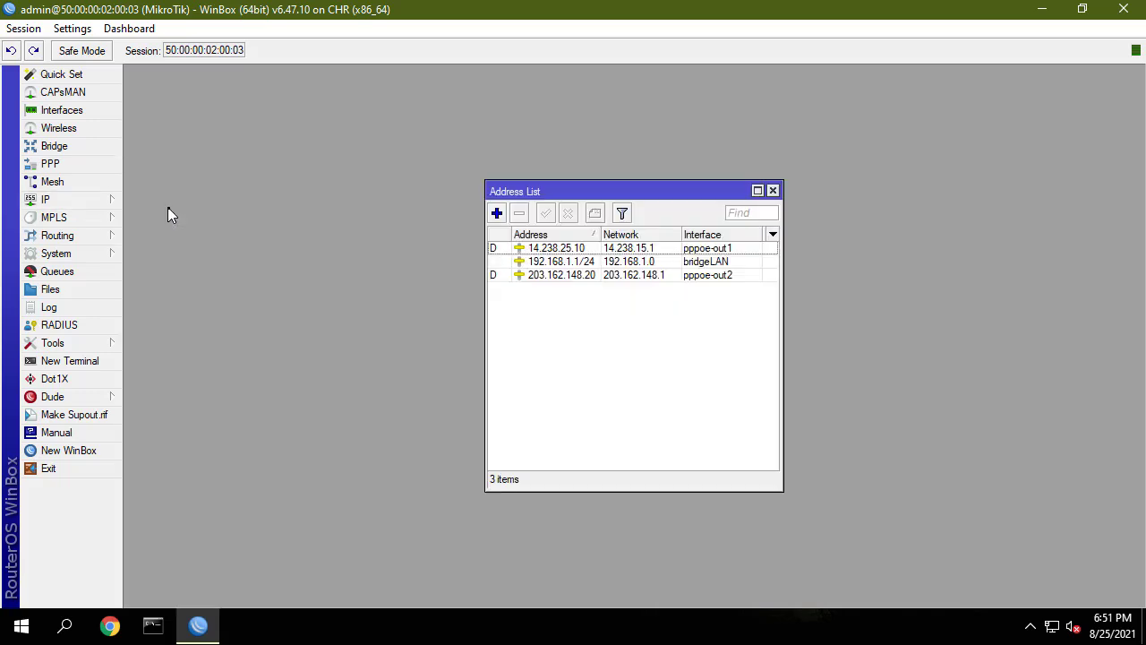
pyautogui.click(557, 262)
pyautogui.click(773, 191)
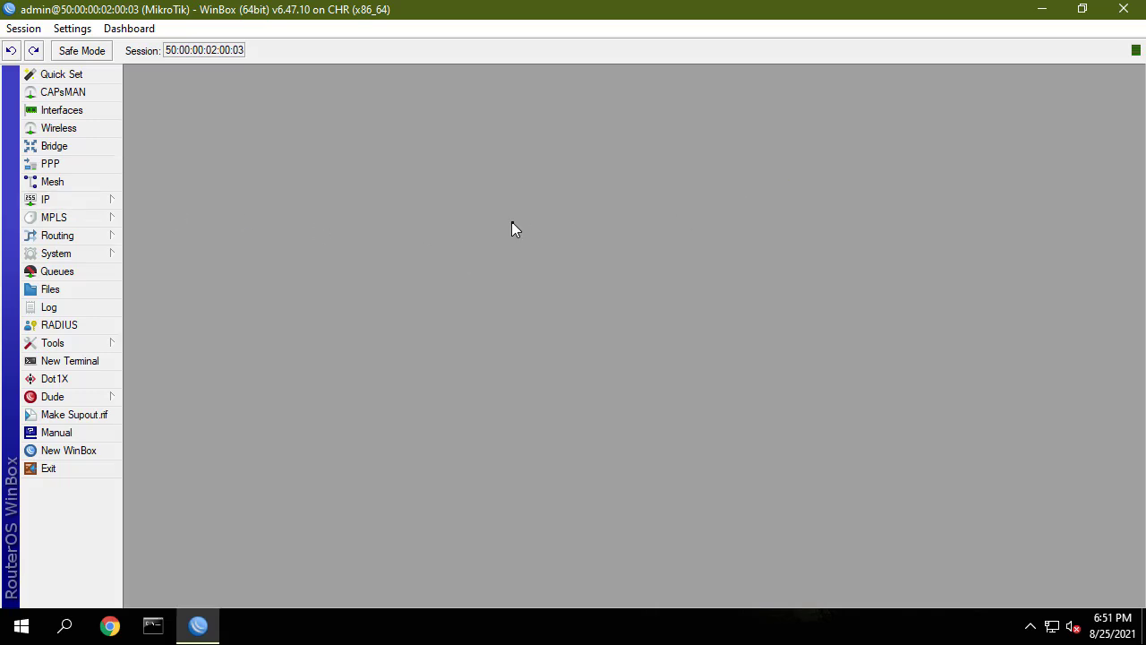
# Examine the firewall's source NAT rules for the pppoe-out1 and pppoe-out2 interfaces.
pyautogui.click(53, 204)
pyautogui.click(172, 307)
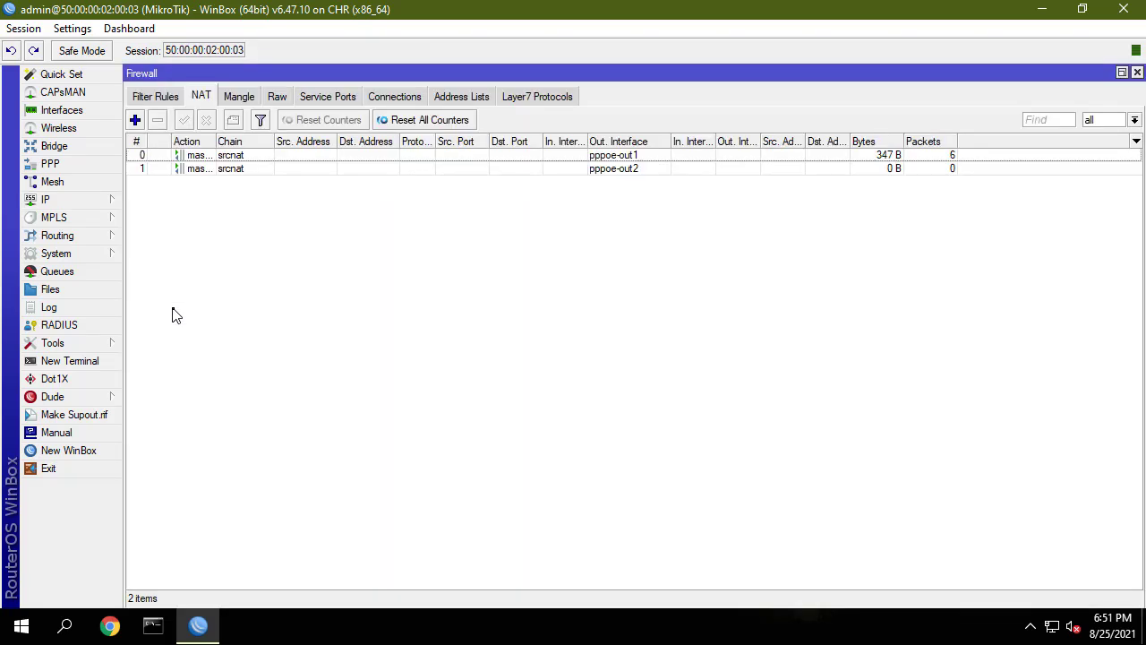
pyautogui.click(210, 156)
pyautogui.click(204, 171)
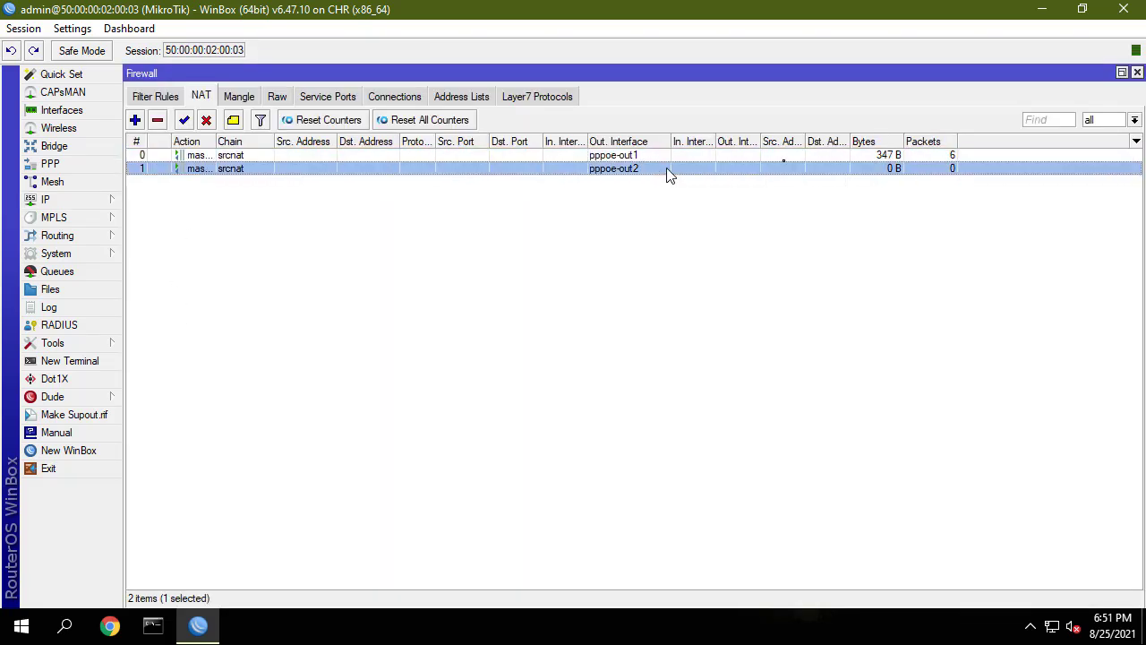
pyautogui.click(1137, 72)
# Examine the router's IP route list.
pyautogui.click(90, 202)
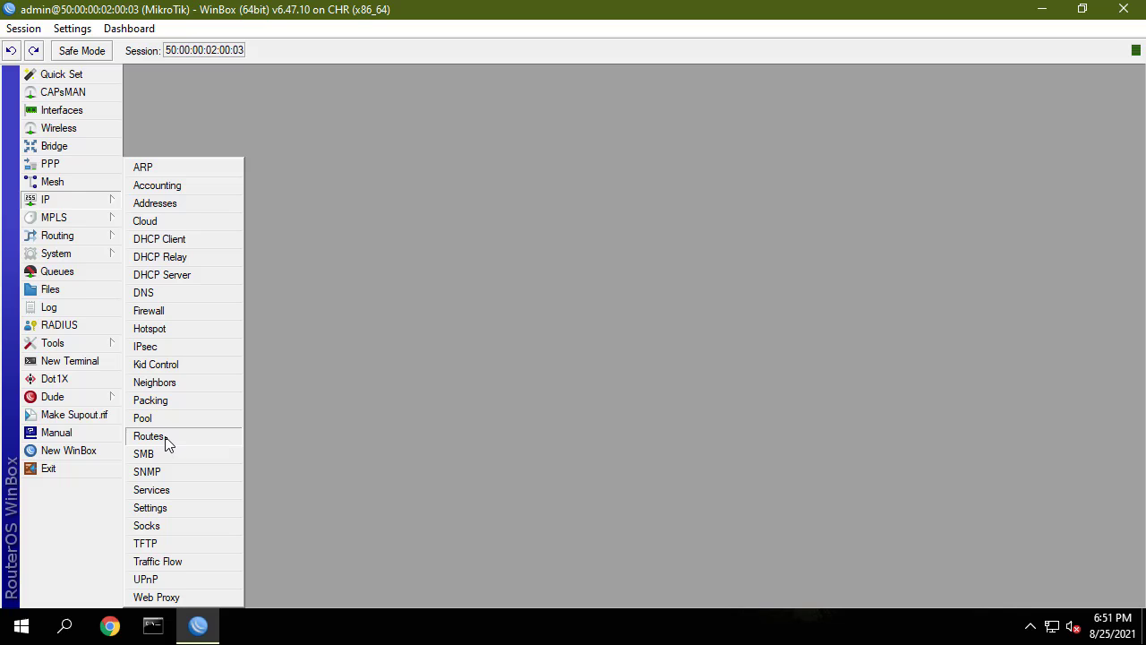
pyautogui.click(235, 441)
pyautogui.click(260, 156)
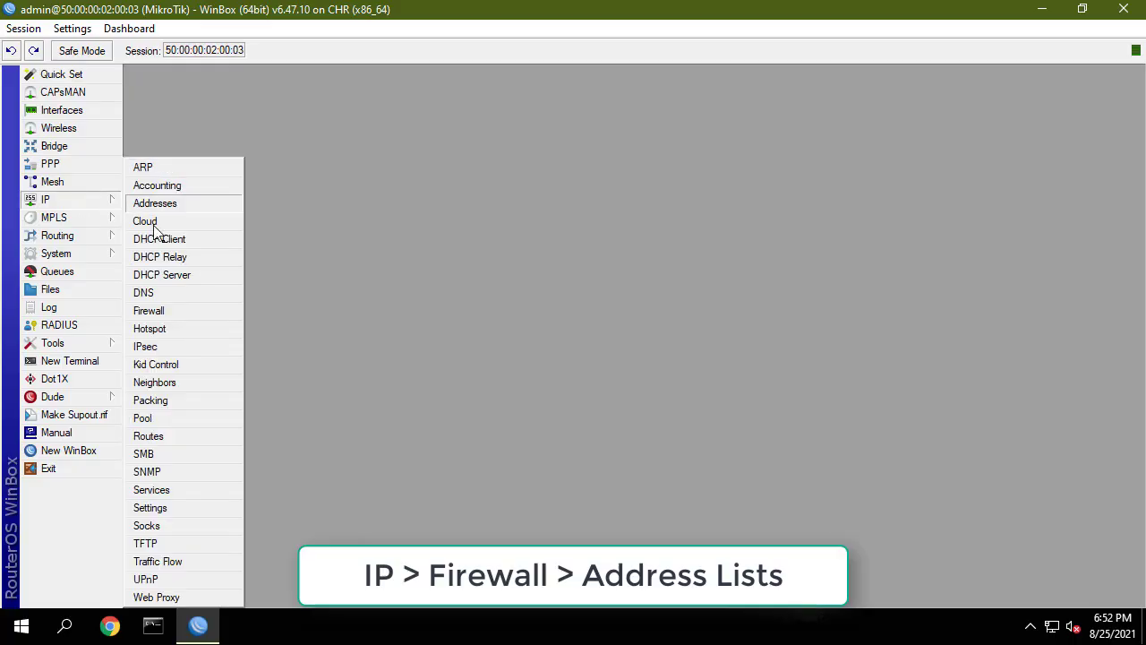
# Start a new firewall address list entry and name it LAN-IP.
pyautogui.click(176, 321)
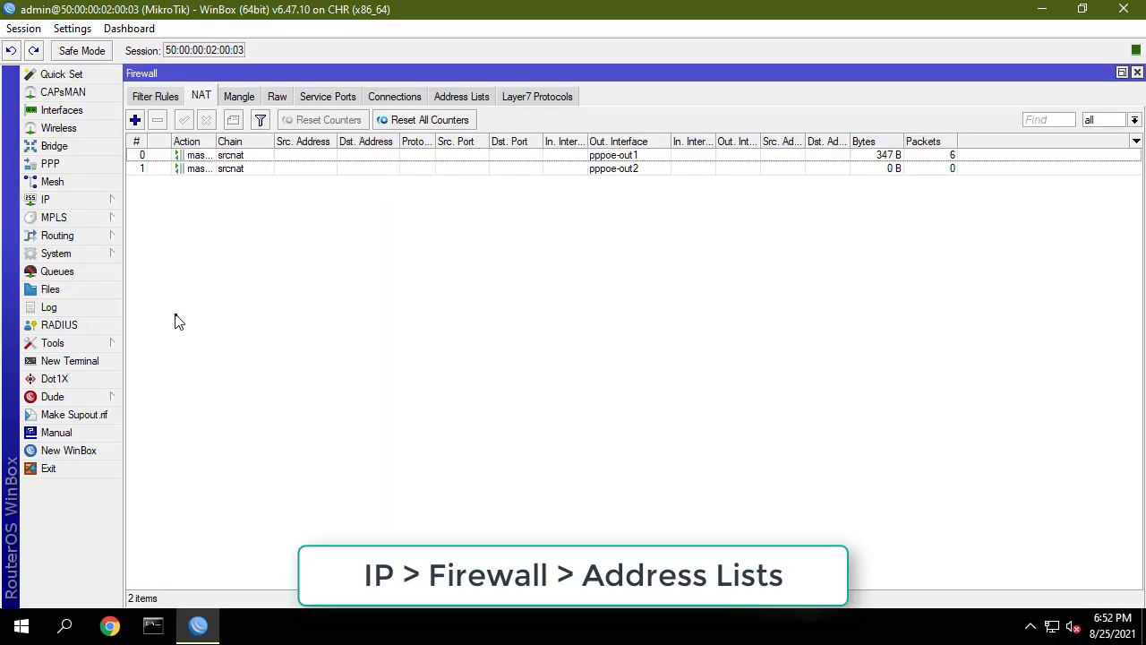
pyautogui.click(451, 99)
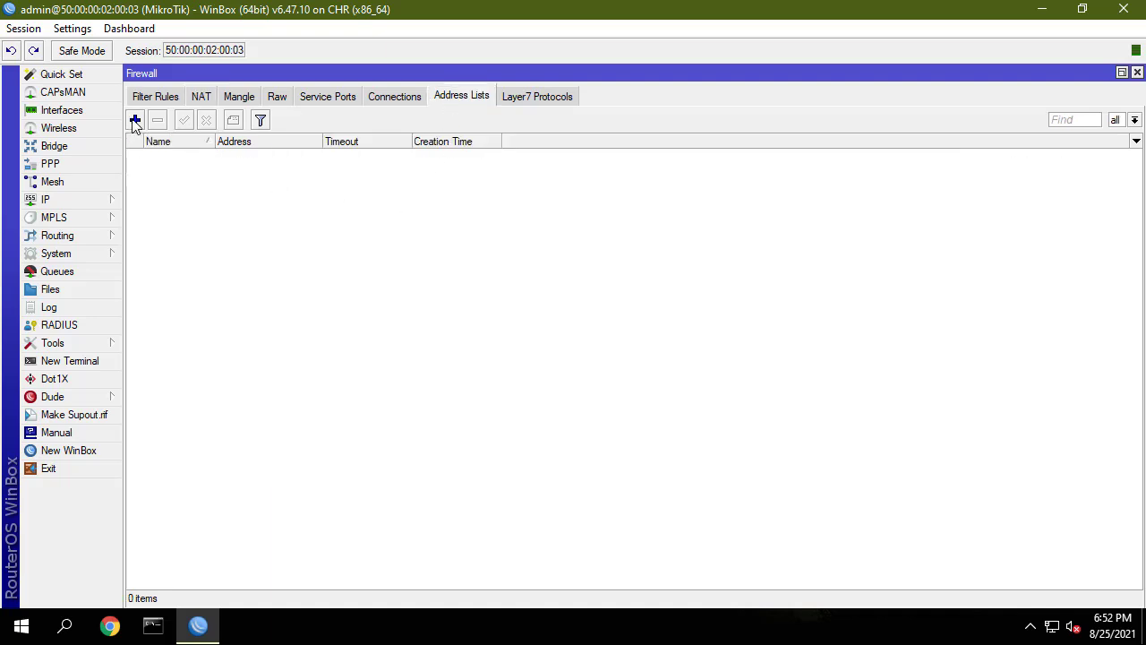
pyautogui.click(136, 121)
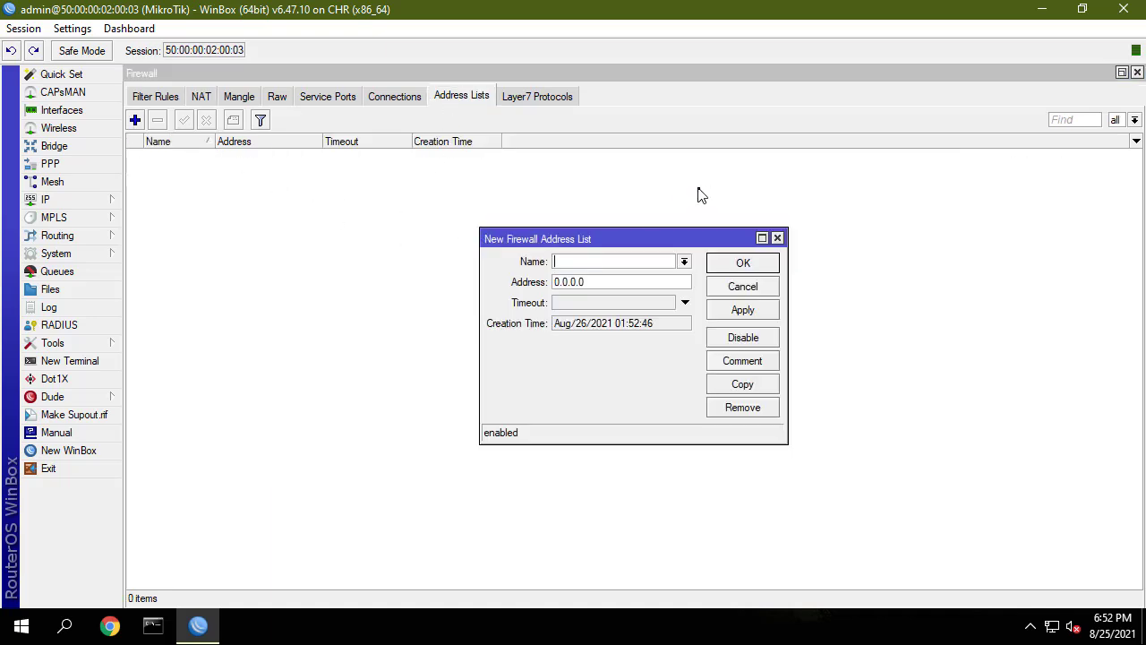
pyautogui.write('LAN-IP')
pyautogui.press('Tab')
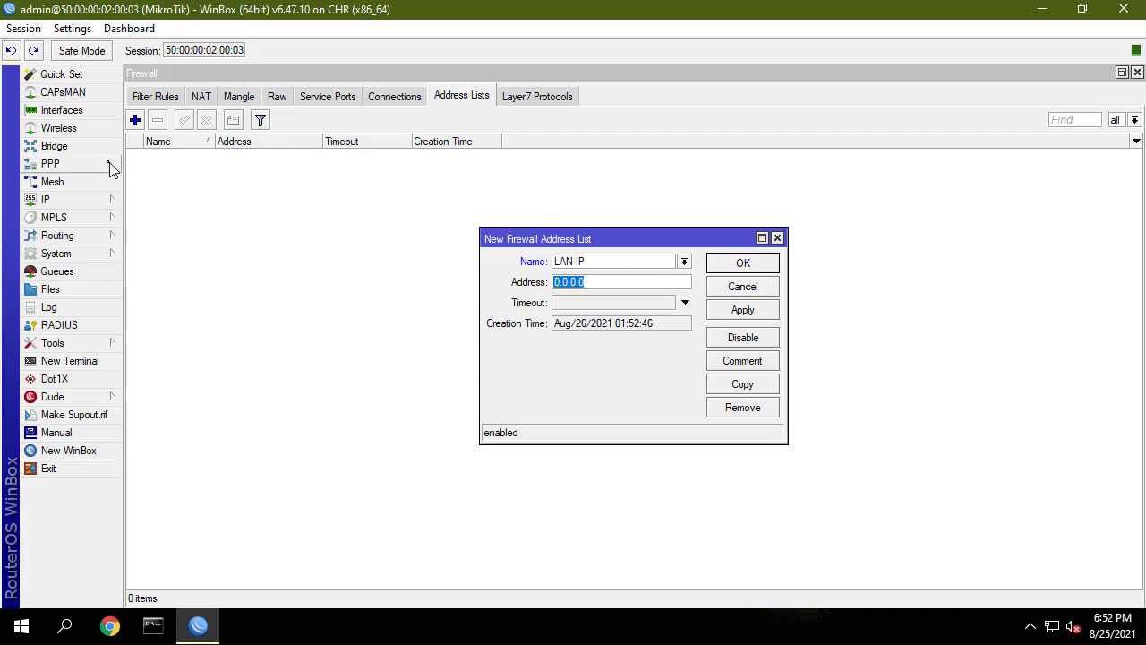
# Look up the bridgeLAN subnet in the router's IP address list, keeping the new firewall entry open.
pyautogui.click(85, 204)
pyautogui.click(162, 205)
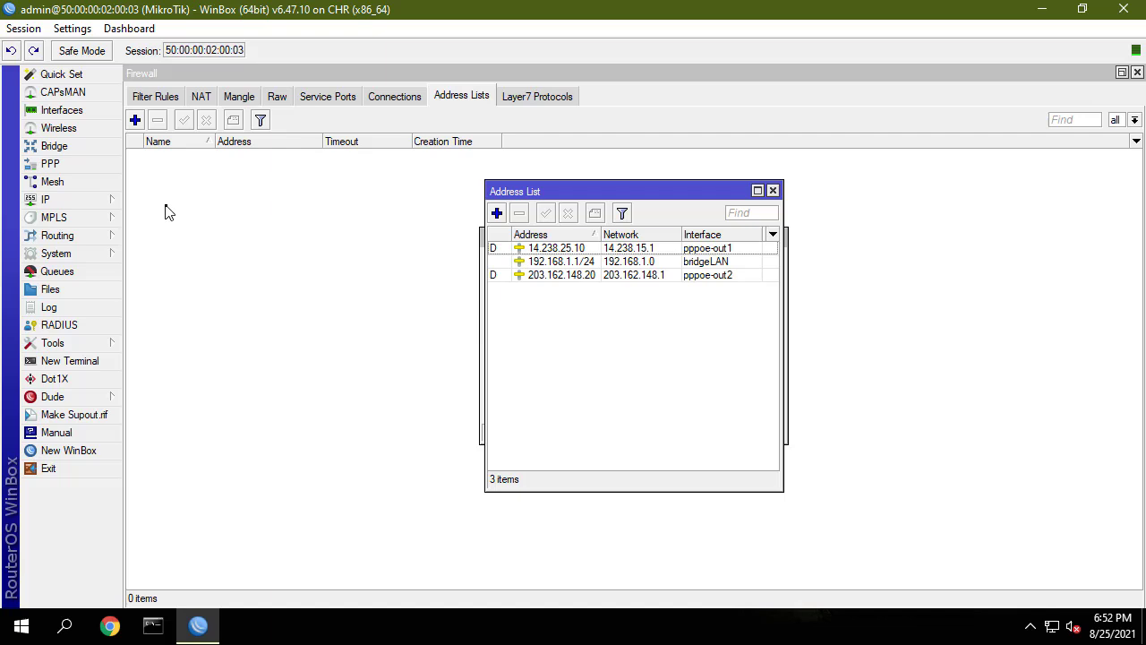
pyautogui.moveTo(563, 192); pyautogui.dragTo(870, 183)
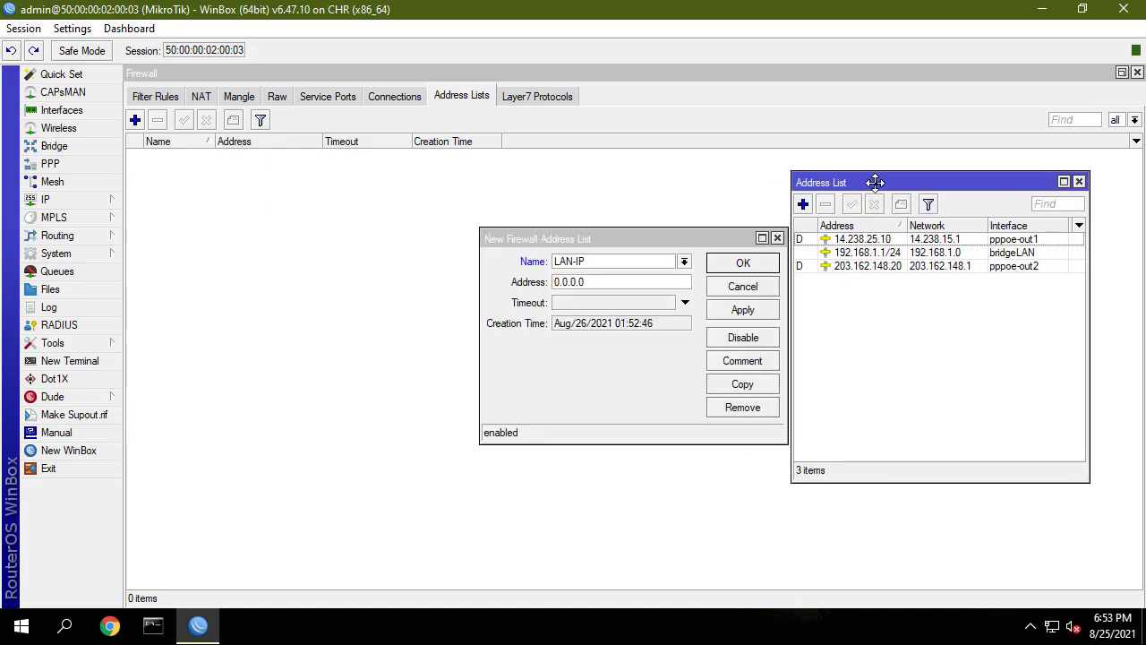
pyautogui.click(873, 255)
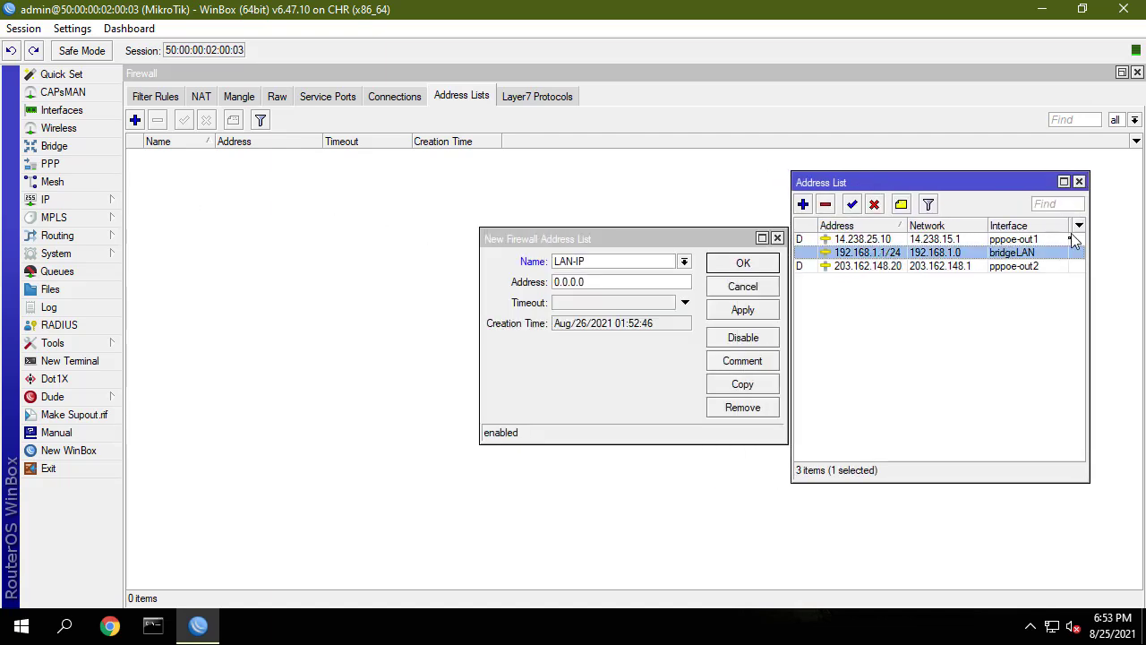
pyautogui.click(1080, 181)
# Set the LAN-IP entry's address to 192.168.1.0/24 and save it.
pyautogui.press('Tab')
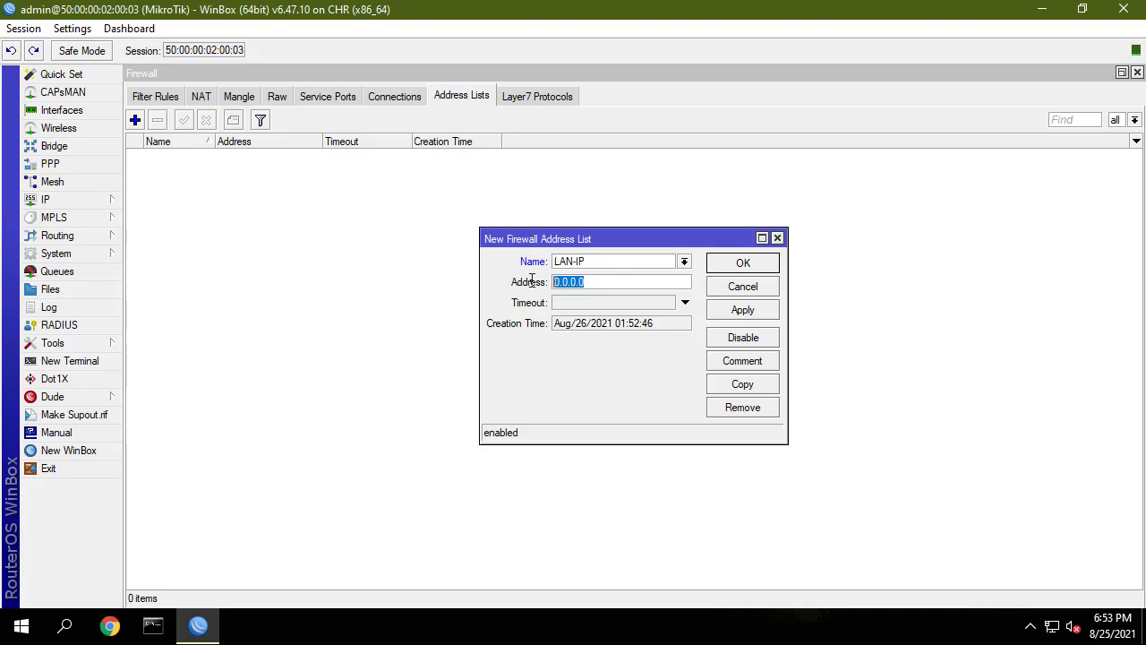
pyautogui.write('192.168.1.0/24')
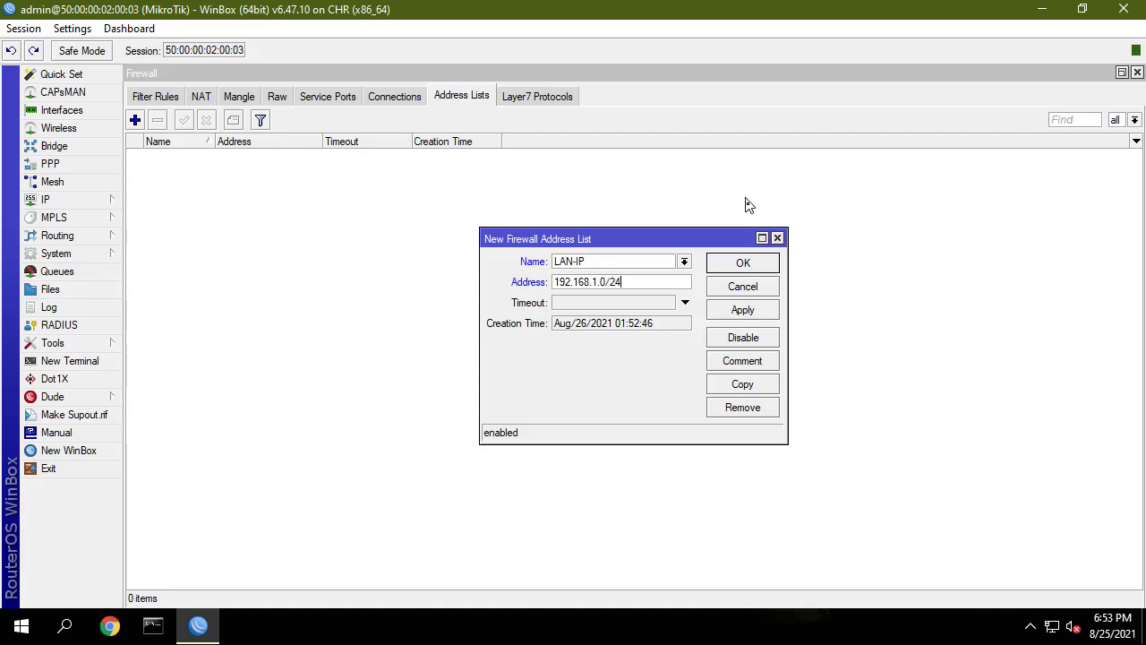
pyautogui.click(744, 262)
pyautogui.click(236, 158)
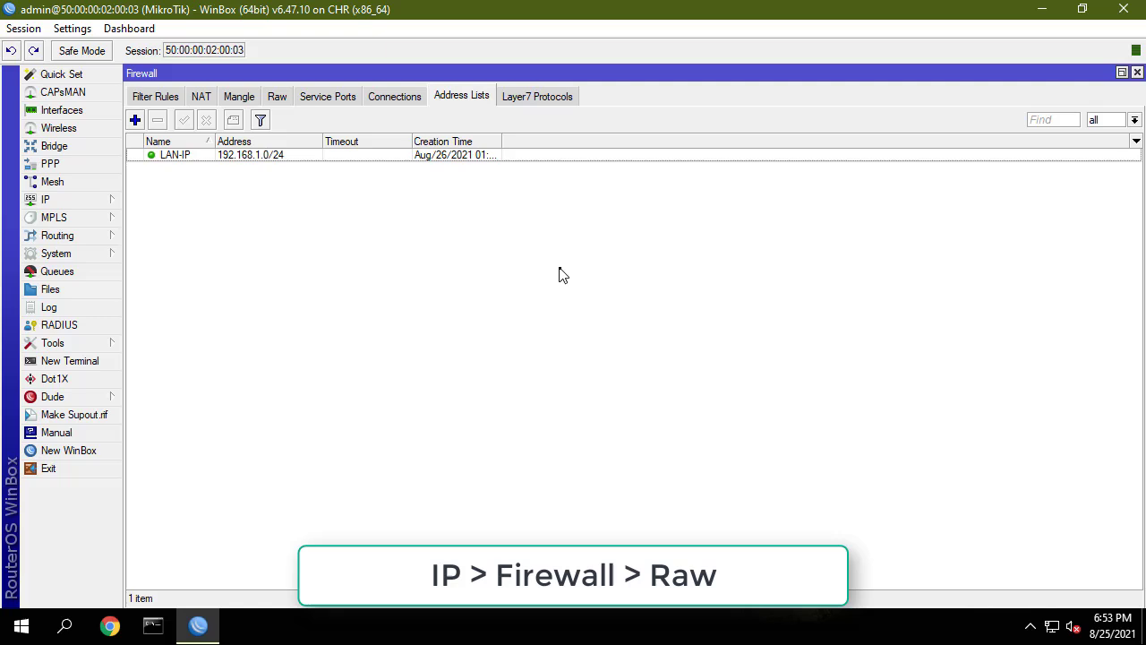
# Create a new firewall raw rule on the prerouting chain with LAN-IP as its source address list.
pyautogui.click(284, 101)
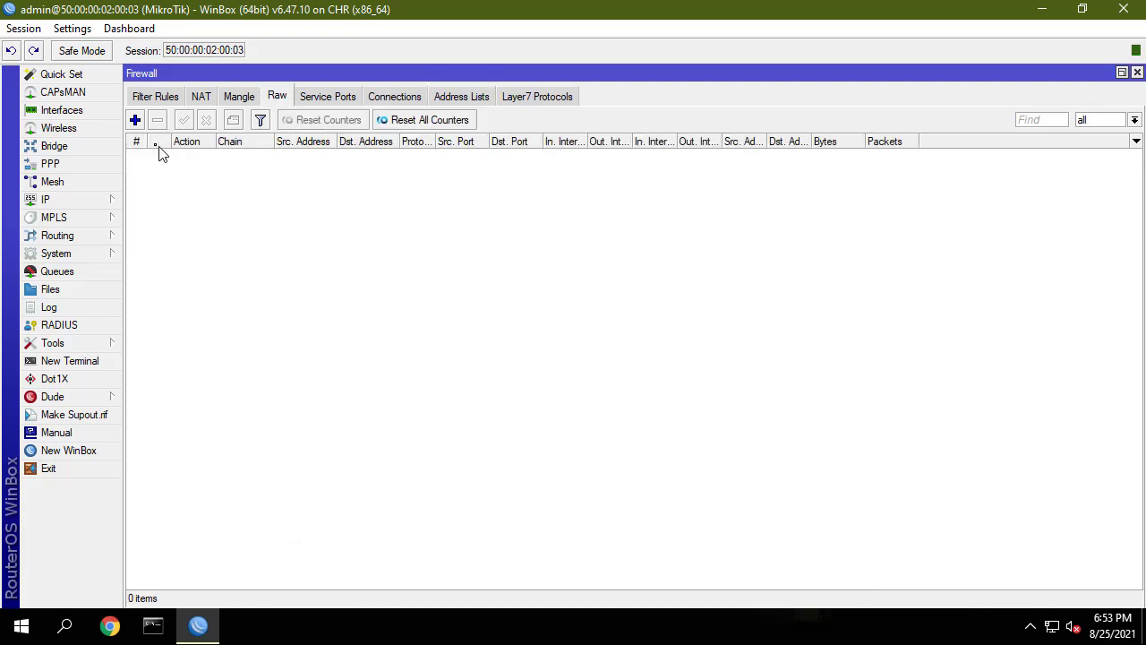
pyautogui.click(135, 120)
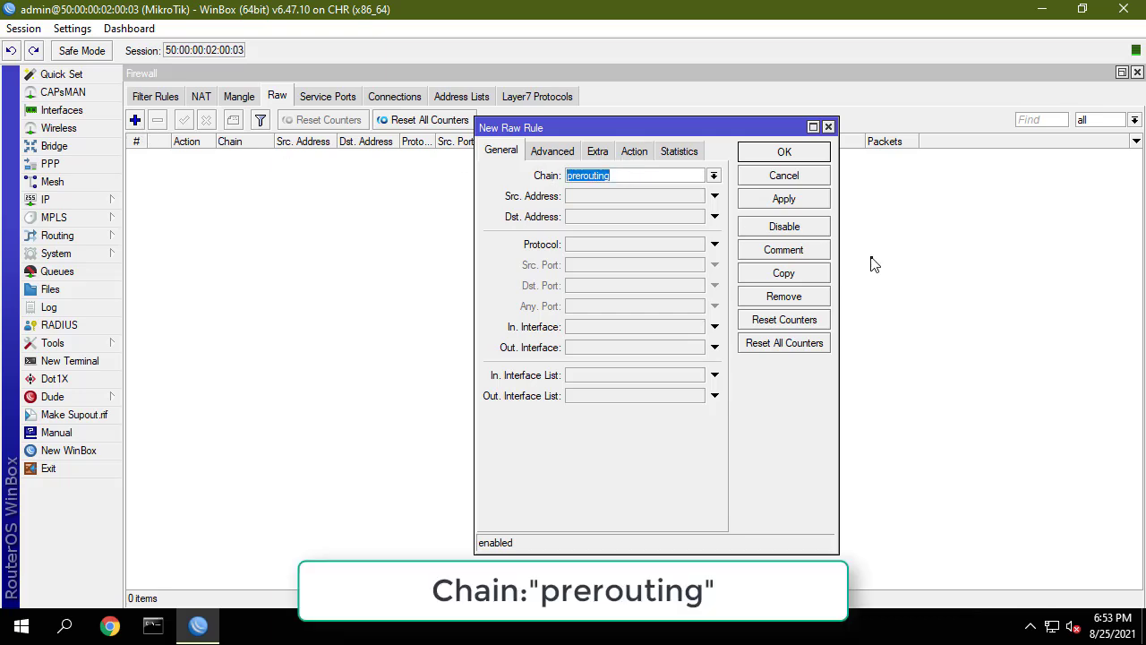
pyautogui.click(553, 151)
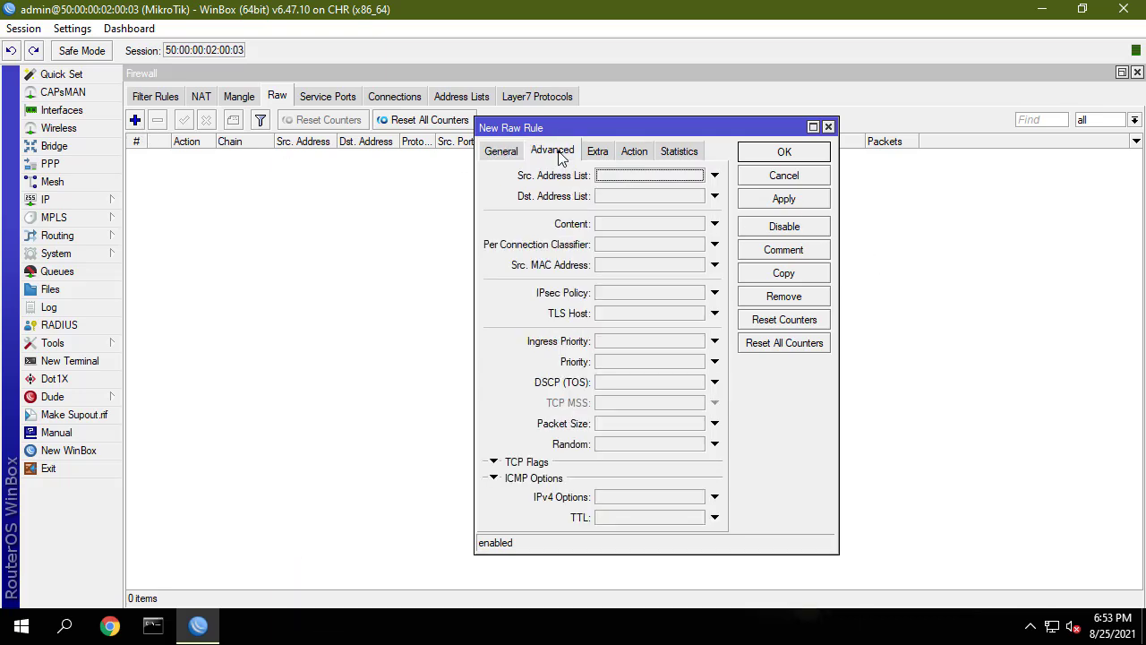
pyautogui.click(713, 178)
pyautogui.click(698, 176)
pyautogui.click(695, 191)
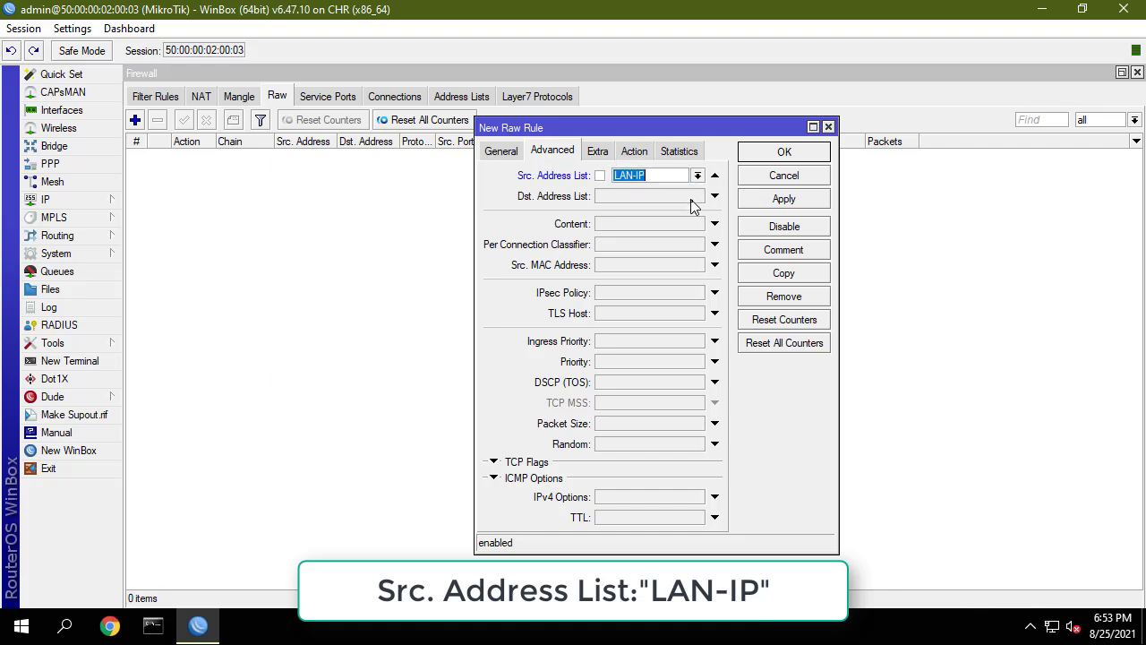
# Set the raw rule's destination address list to a negated LAN-IP match and enable its Content condition.
pyautogui.click(680, 198)
pyautogui.click(697, 196)
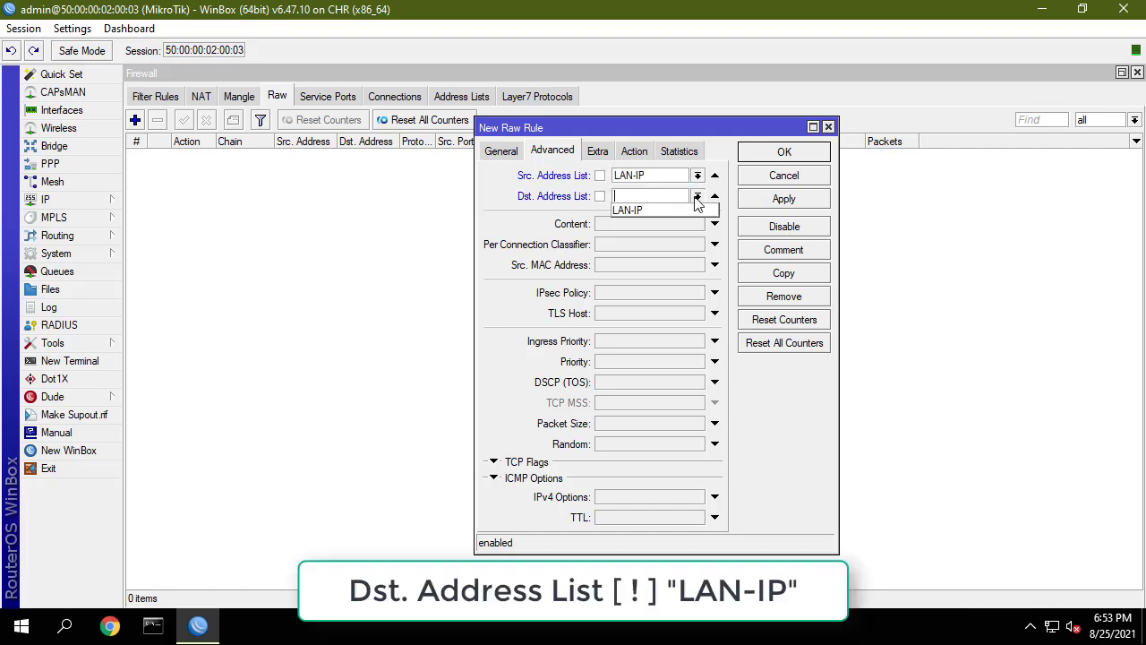
pyautogui.click(645, 213)
pyautogui.click(600, 196)
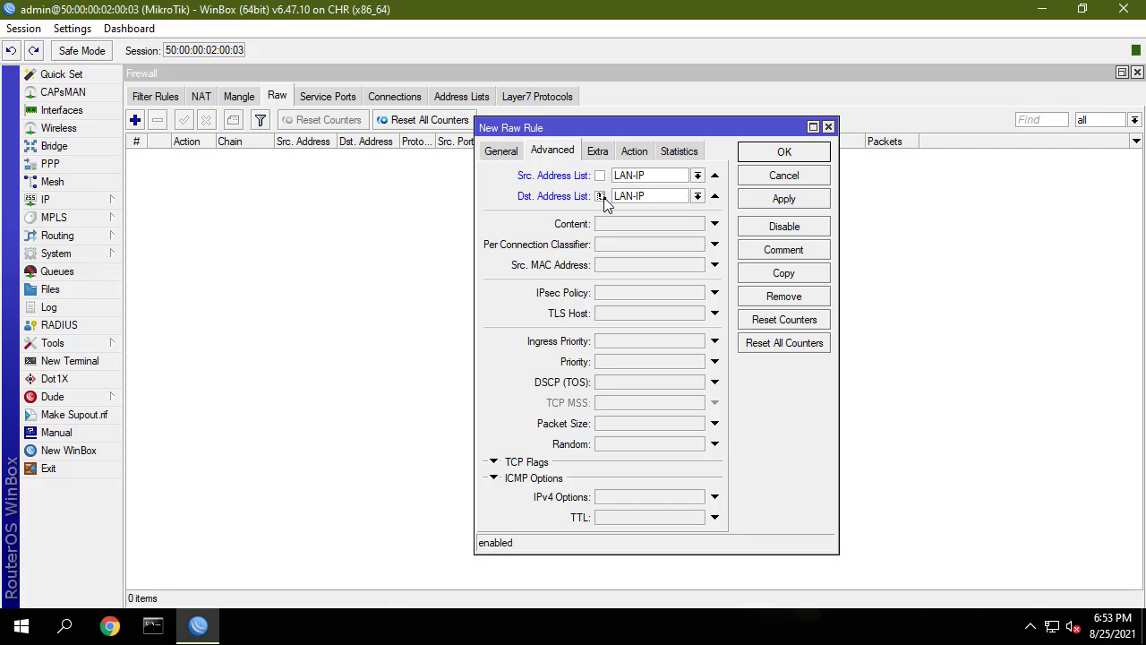
pyautogui.click(632, 224)
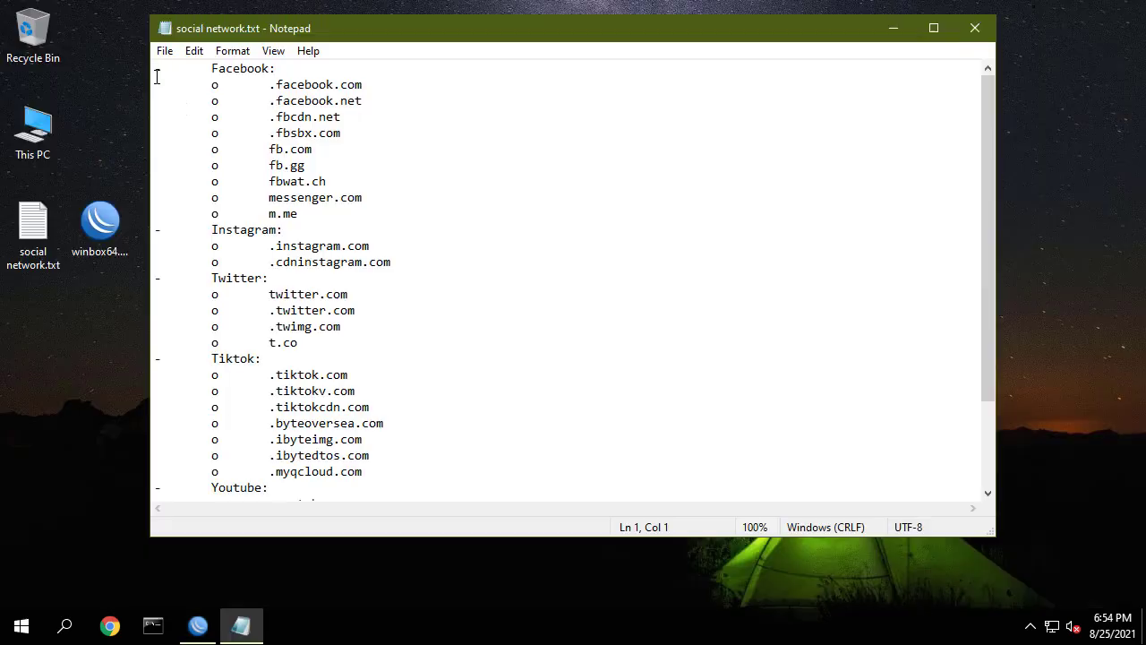
# Examine the social media and YouTube domains listed in the social network.txt file in Notepad.
pyautogui.moveTo(156, 68); pyautogui.dragTo(376, 488)
pyautogui.scroll(-3, 999, 389)
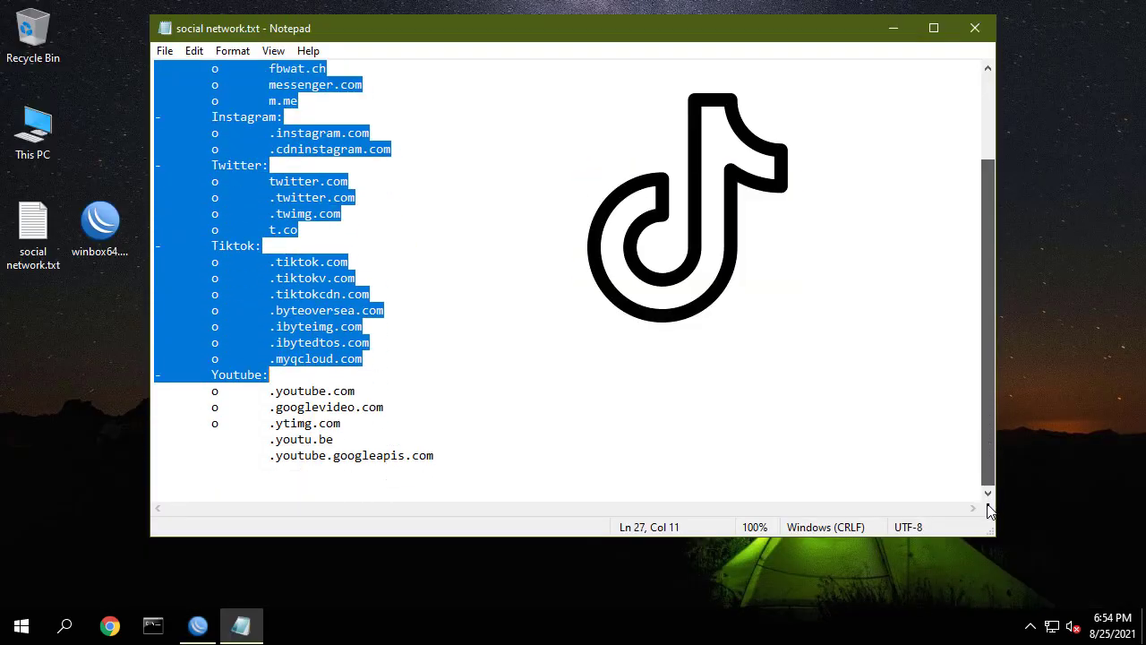
pyautogui.click(203, 376)
pyautogui.moveTo(155, 376); pyautogui.dragTo(440, 465)
pyautogui.click(418, 422)
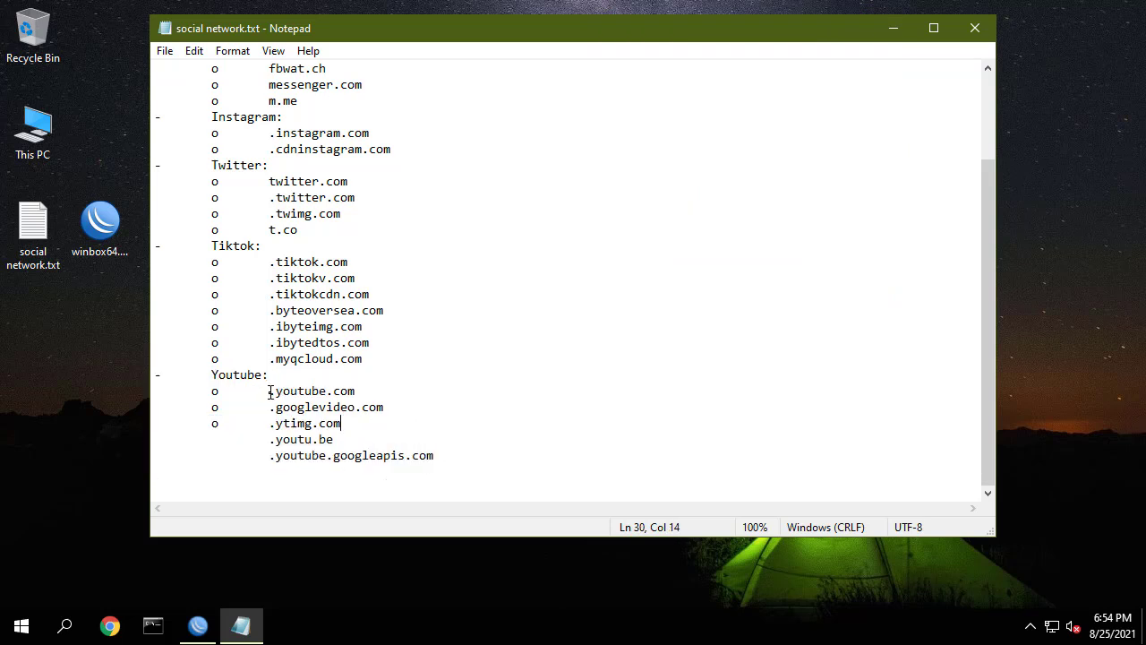
# Copy .youtube.com from social network.txt into the Content condition of the raw rule in WinBox.
pyautogui.moveTo(270, 392); pyautogui.dragTo(358, 394)
pyautogui.rightClick(349, 392)
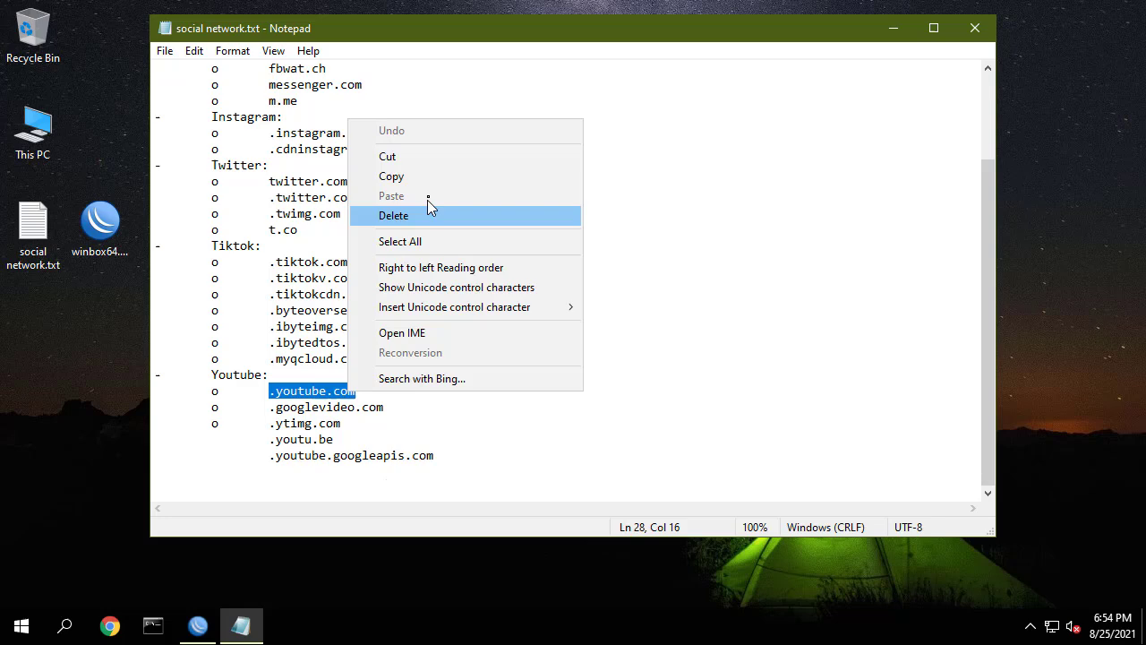
pyautogui.click(428, 177)
pyautogui.click(207, 624)
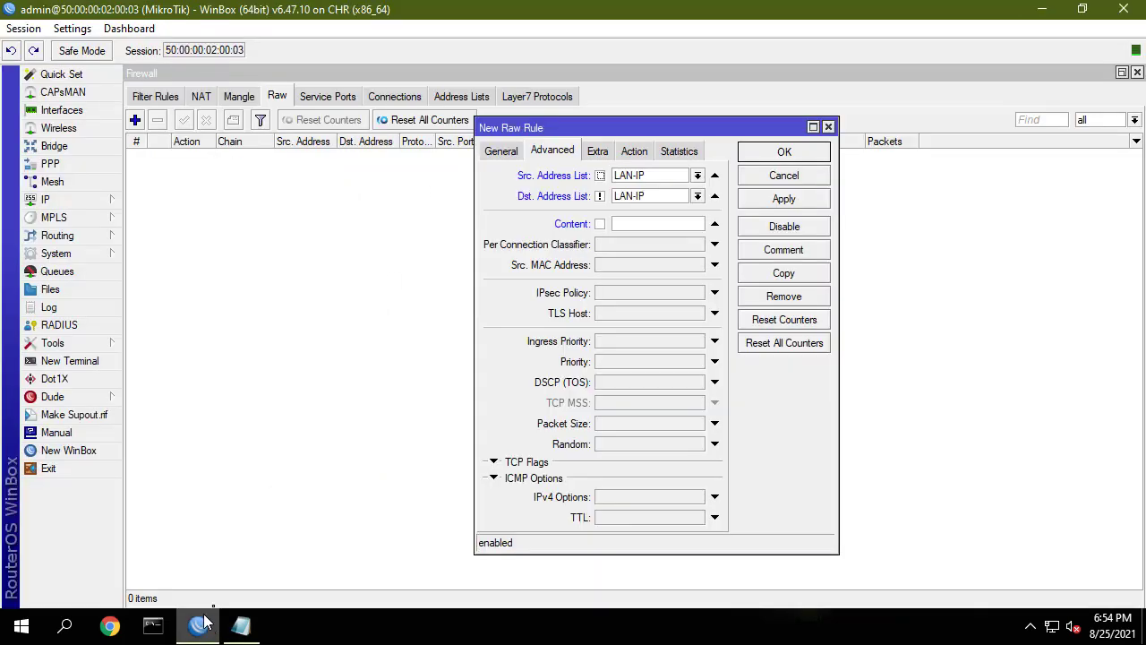
pyautogui.rightClick(648, 223)
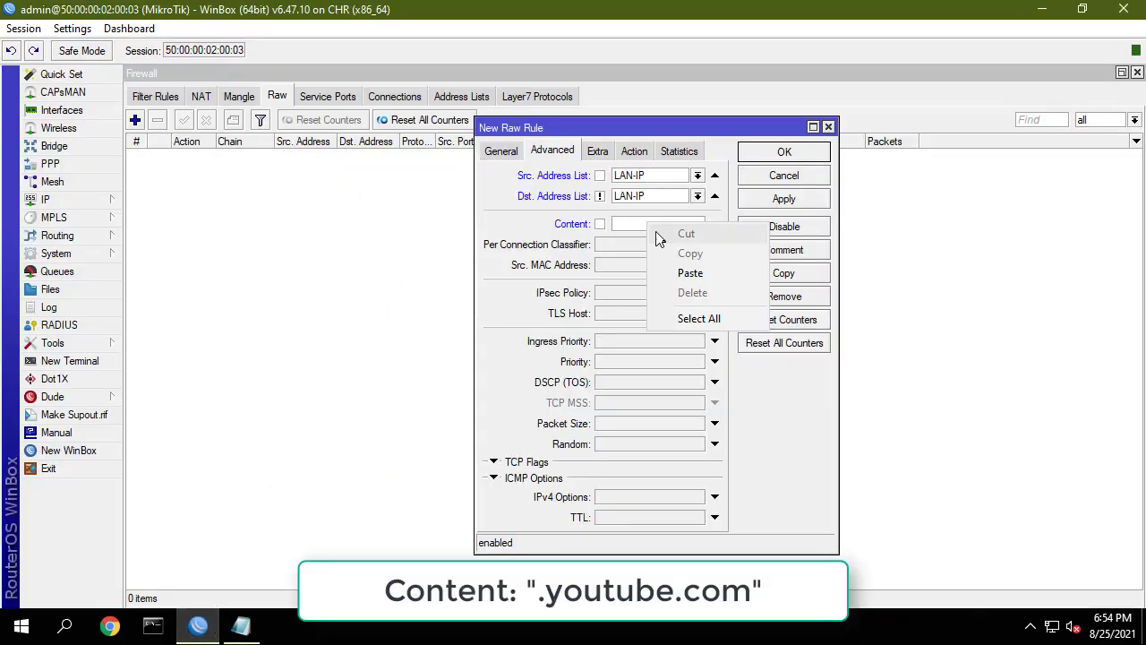
pyautogui.click(681, 271)
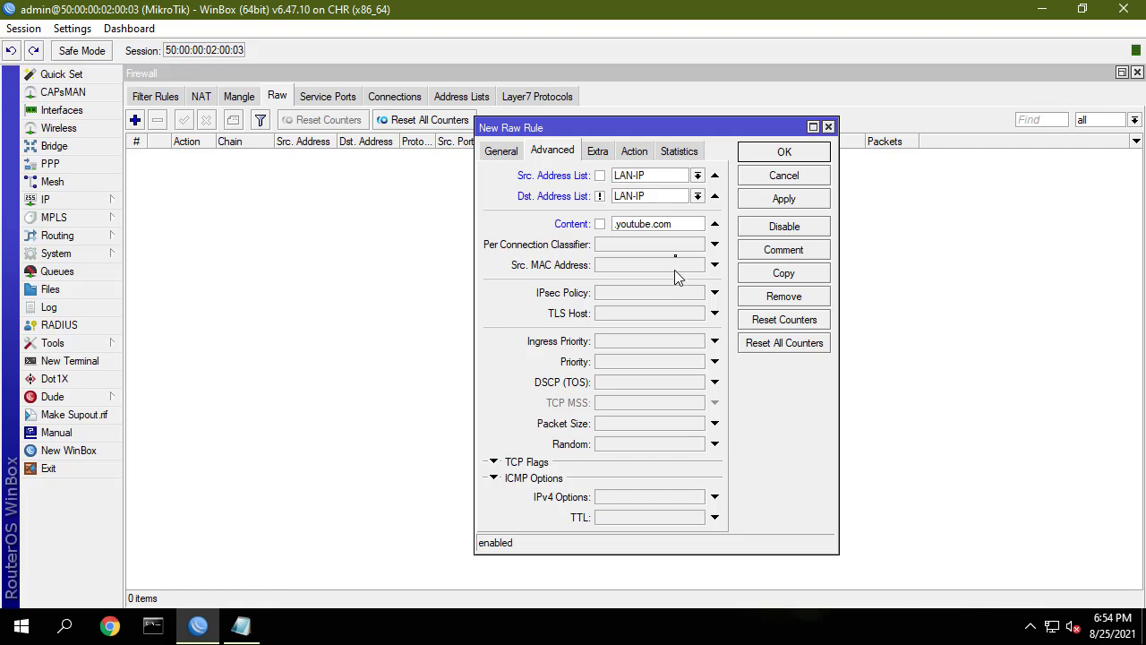
# Set the raw rule's action to add dst to address list.
pyautogui.click(634, 152)
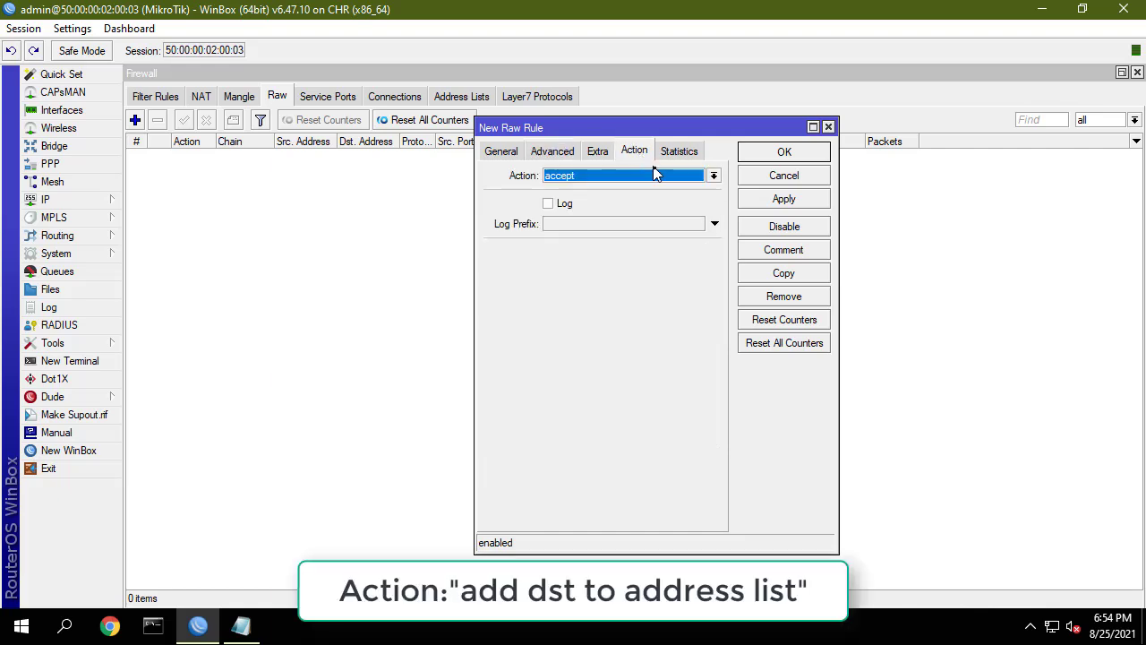
pyautogui.click(657, 178)
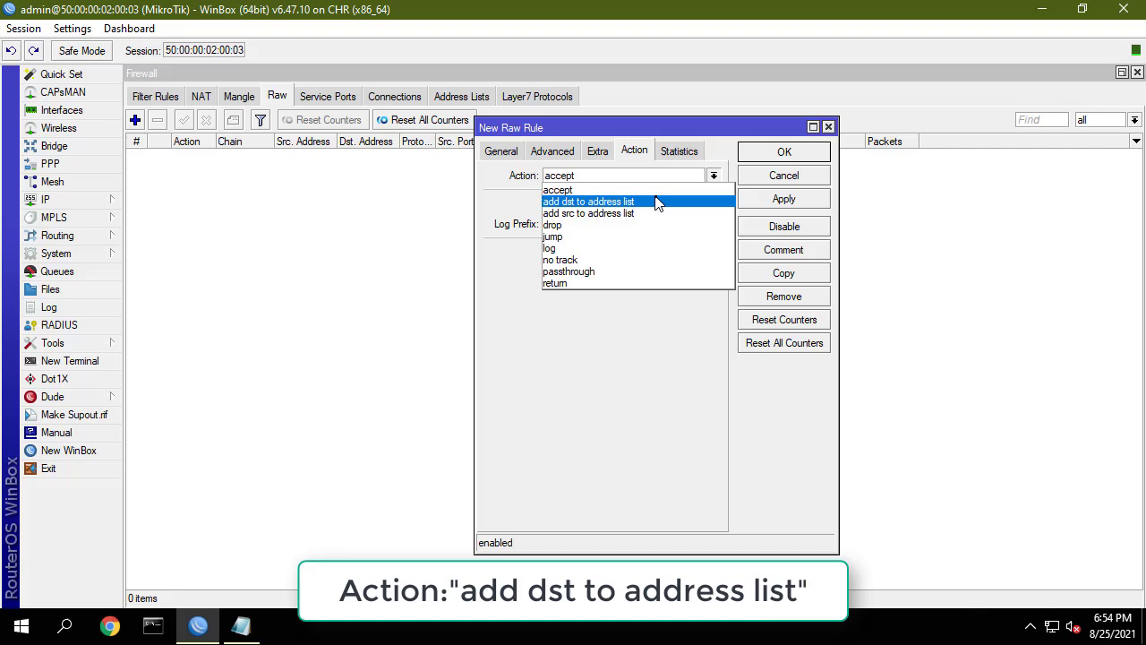
pyautogui.click(657, 204)
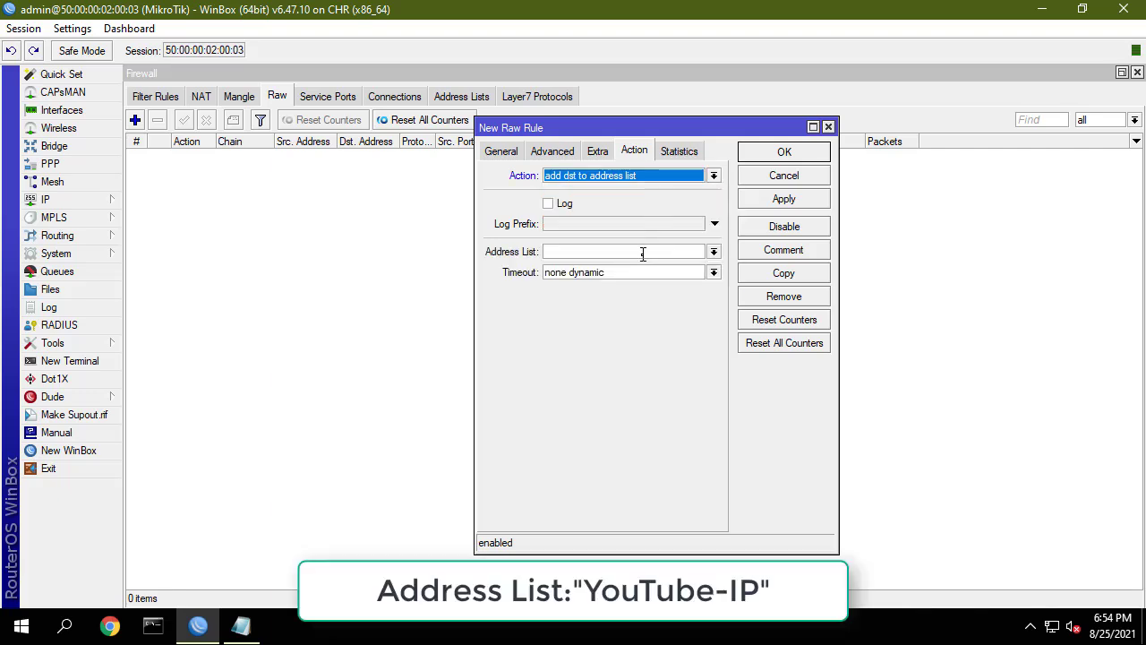
# Set the raw rule's address list to YouTube-IP, comment the rule as YouTube-IP and save it.
pyautogui.write('You')
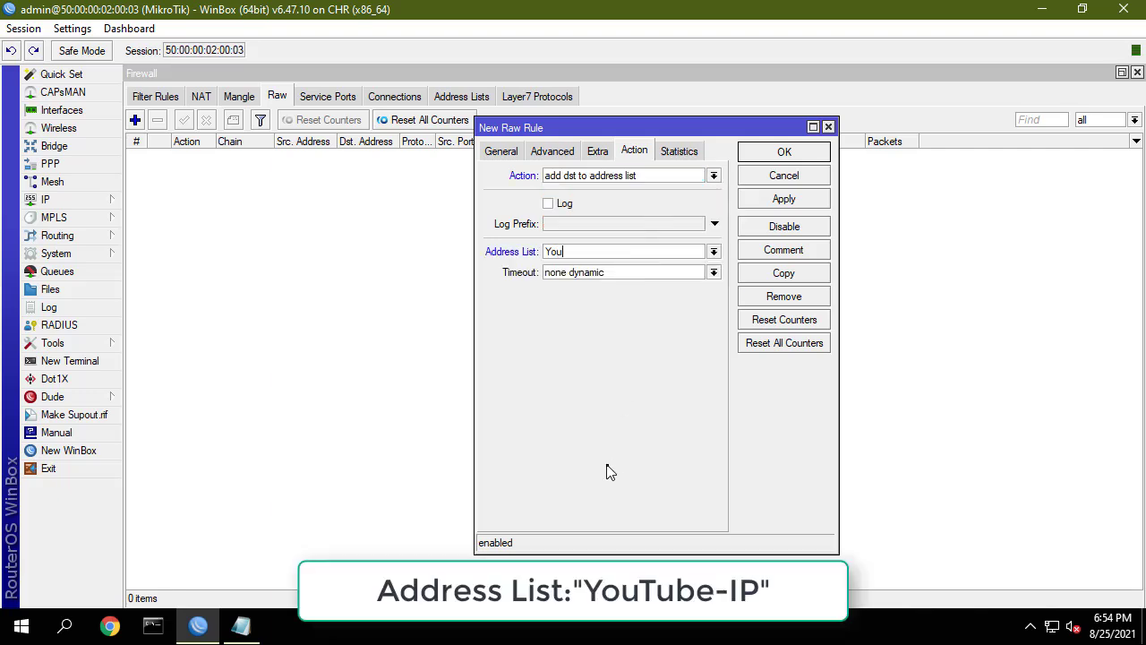
pyautogui.write('Tube-IP')
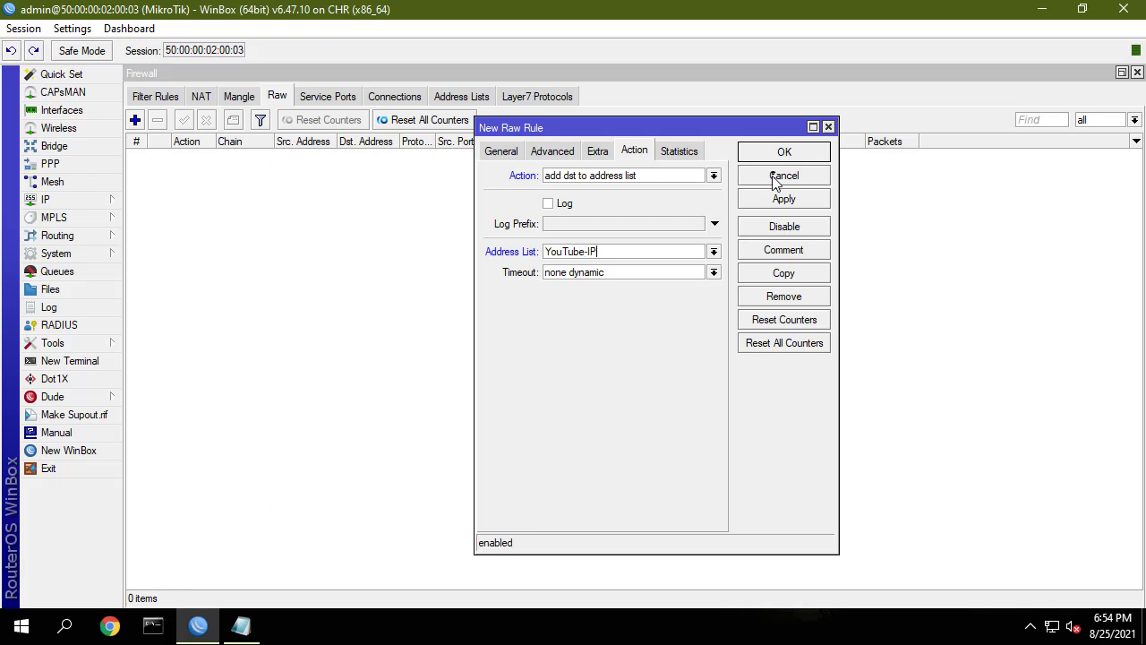
pyautogui.click(785, 251)
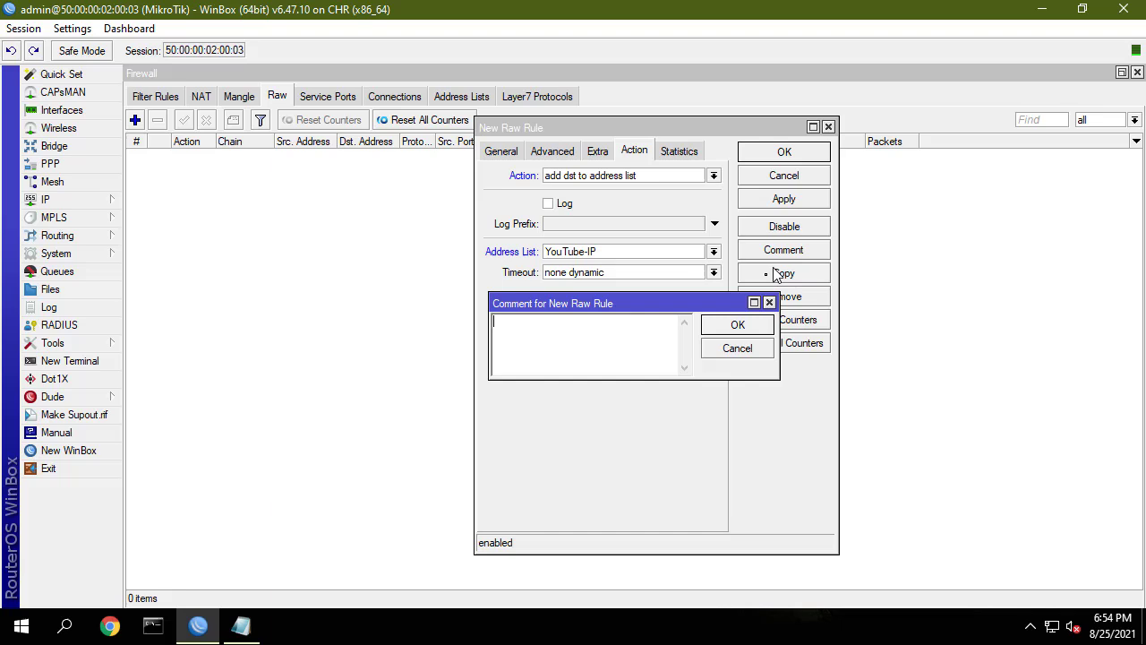
pyautogui.write('You')
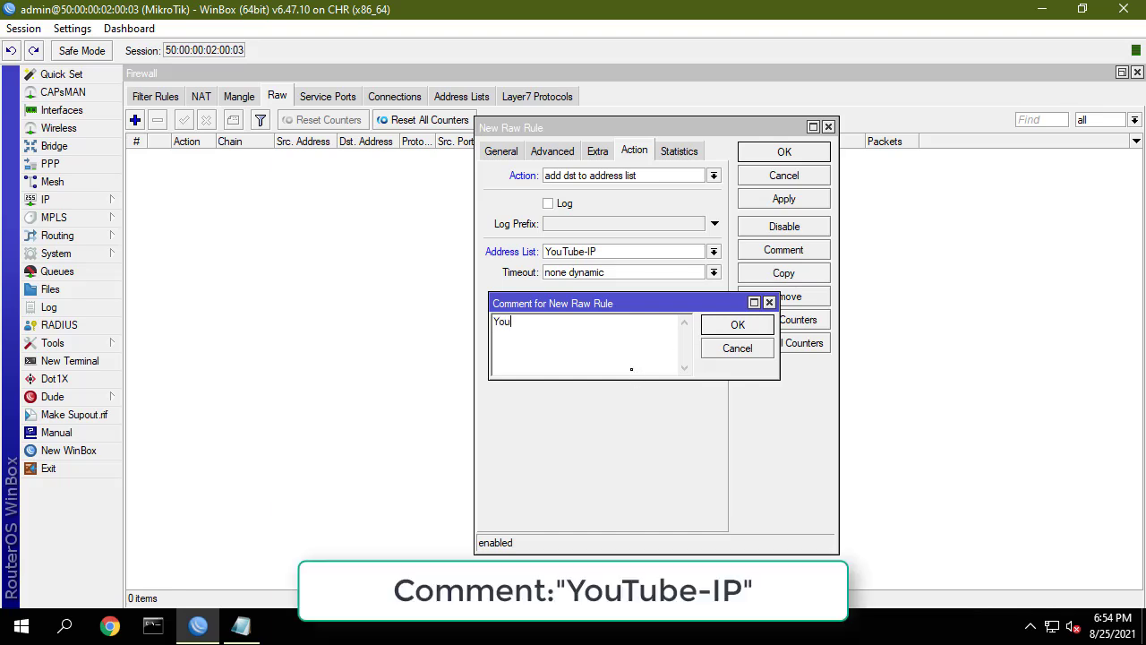
pyautogui.write('Tube-I')
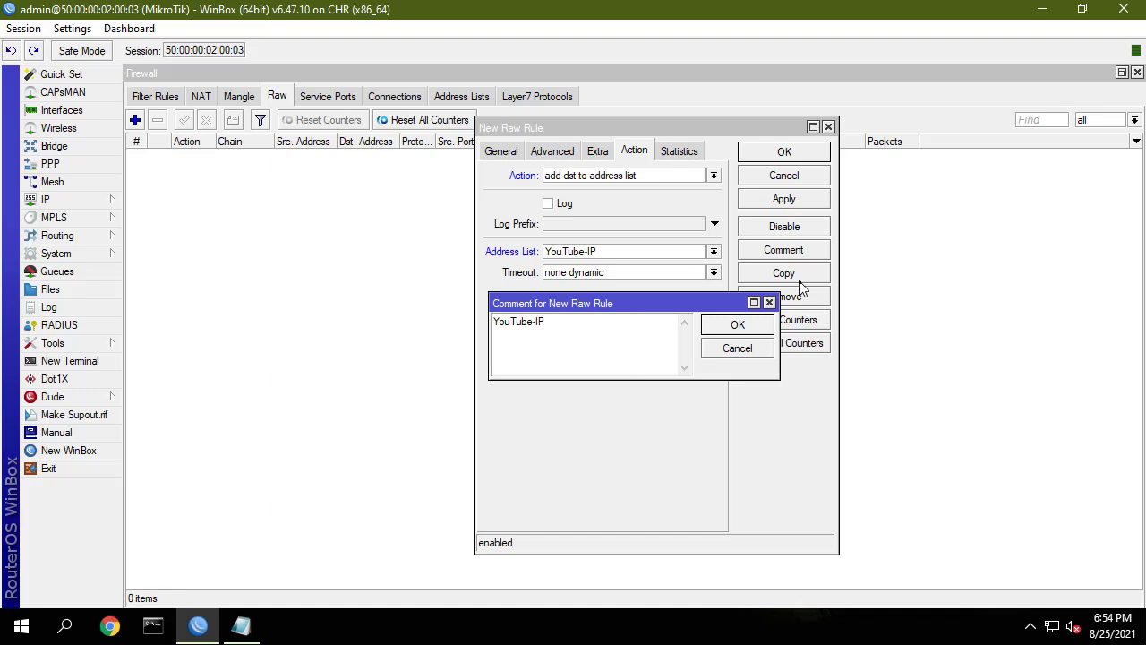
pyautogui.write('P')
pyautogui.click(760, 325)
pyautogui.click(778, 161)
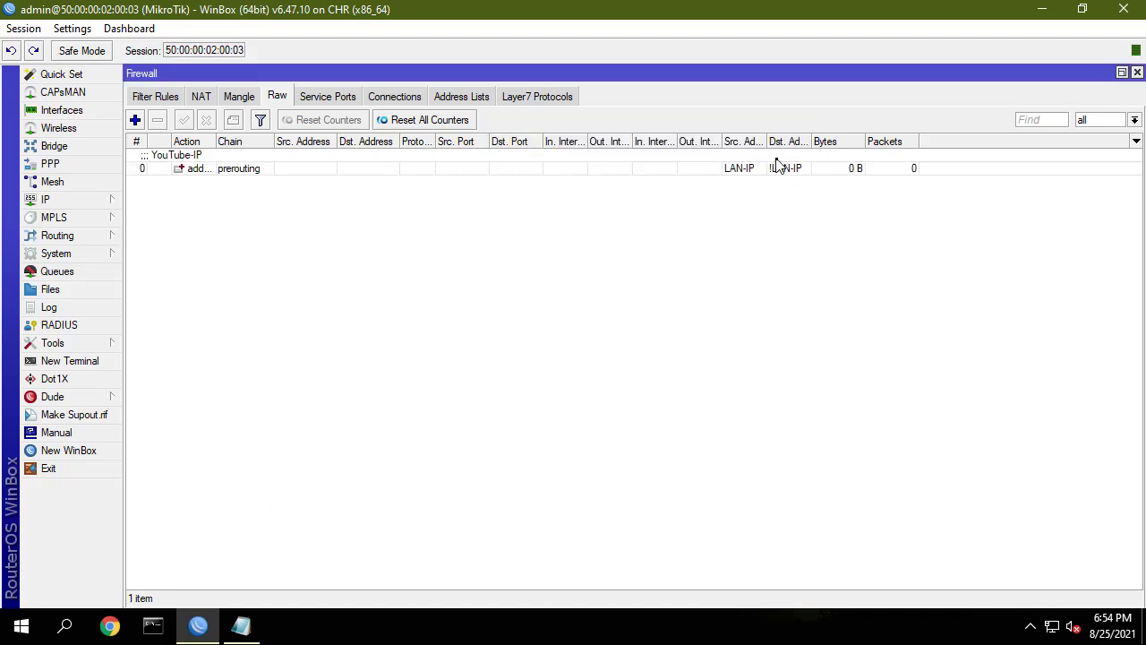
pyautogui.click(260, 170)
pyautogui.click(313, 235)
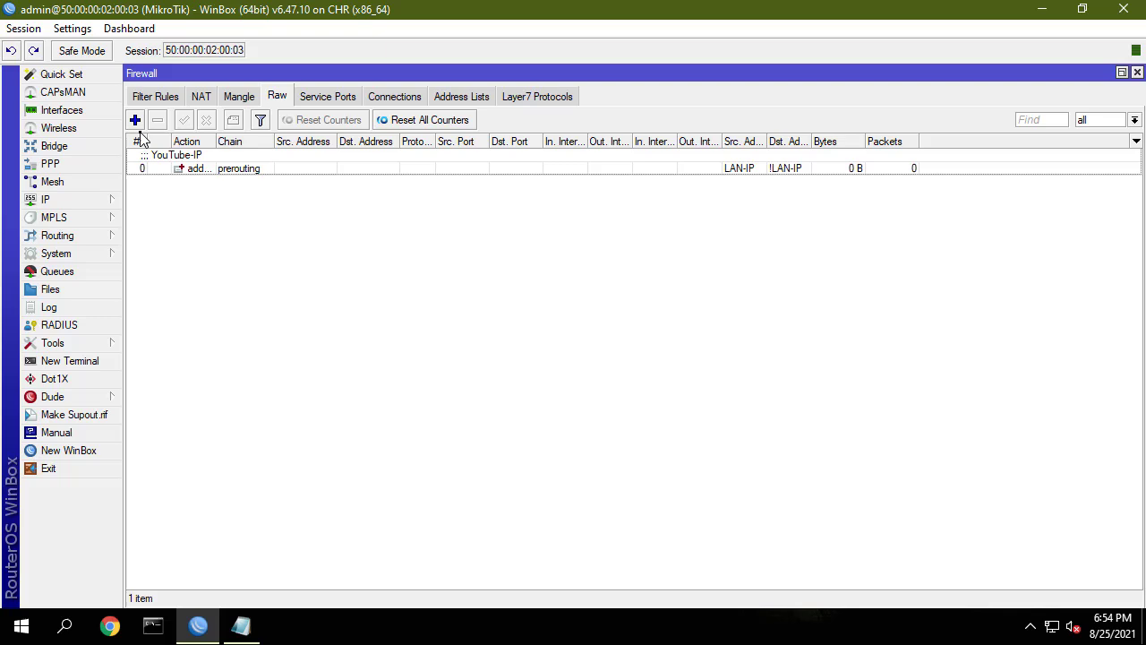
# Start a second raw rule on the prerouting chain with LAN-IP as its source address list.
pyautogui.click(135, 120)
pyautogui.click(523, 154)
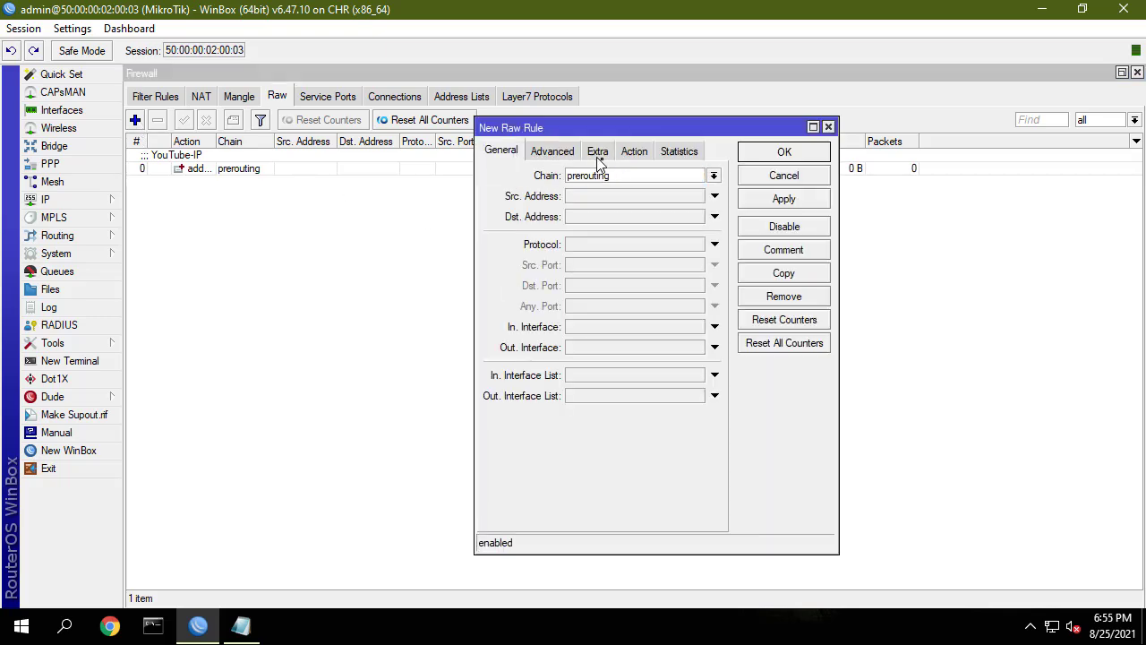
pyautogui.click(568, 157)
pyautogui.click(714, 179)
pyautogui.click(697, 176)
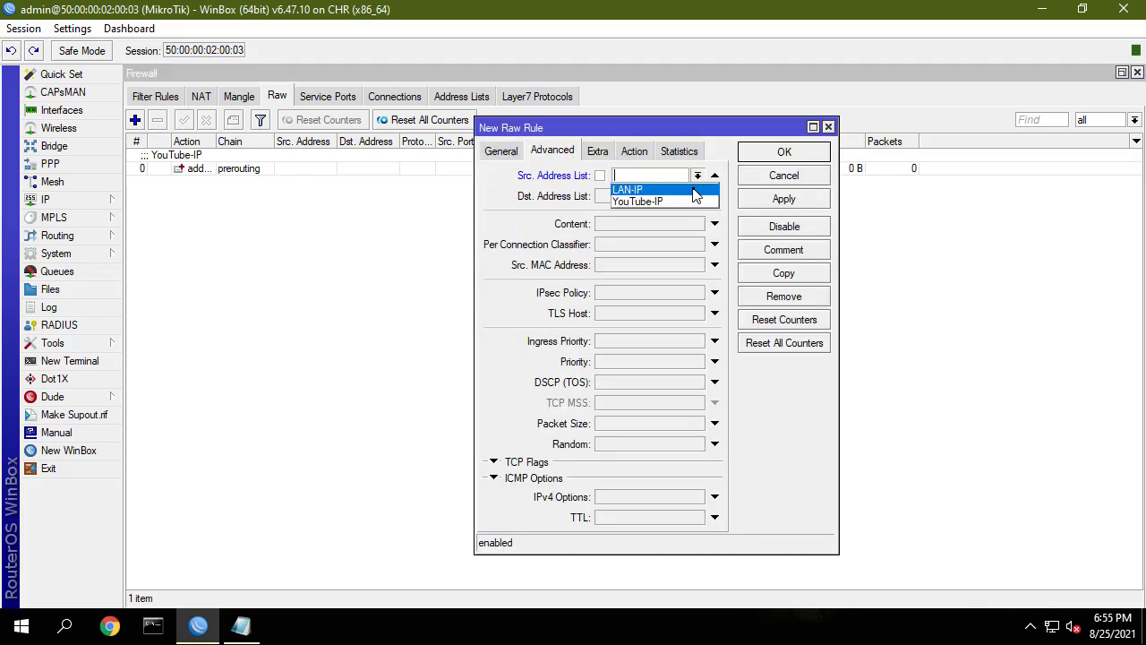
pyautogui.click(632, 186)
# Set the second rule's destination address list to a negated LAN-IP match and enable its Content condition.
pyautogui.click(714, 196)
pyautogui.click(698, 196)
pyautogui.click(636, 205)
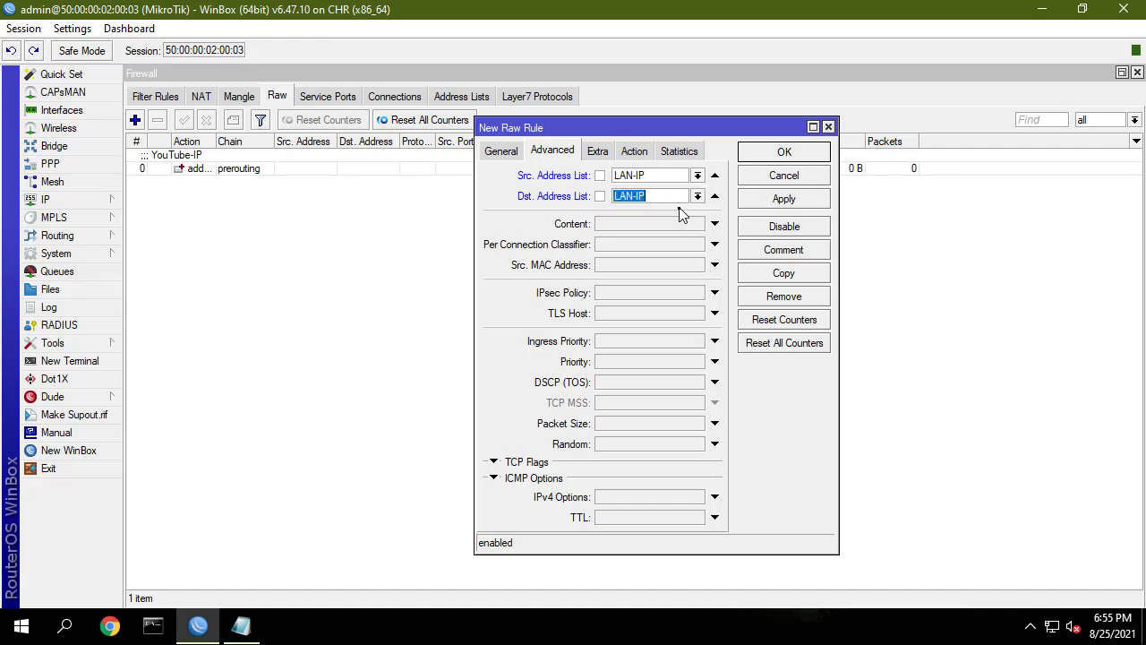
pyautogui.click(599, 196)
pyautogui.click(629, 224)
# Copy .googlevideo.com from social network.txt in Notepad into the second raw rule's Content condition in WinBox.
pyautogui.click(240, 626)
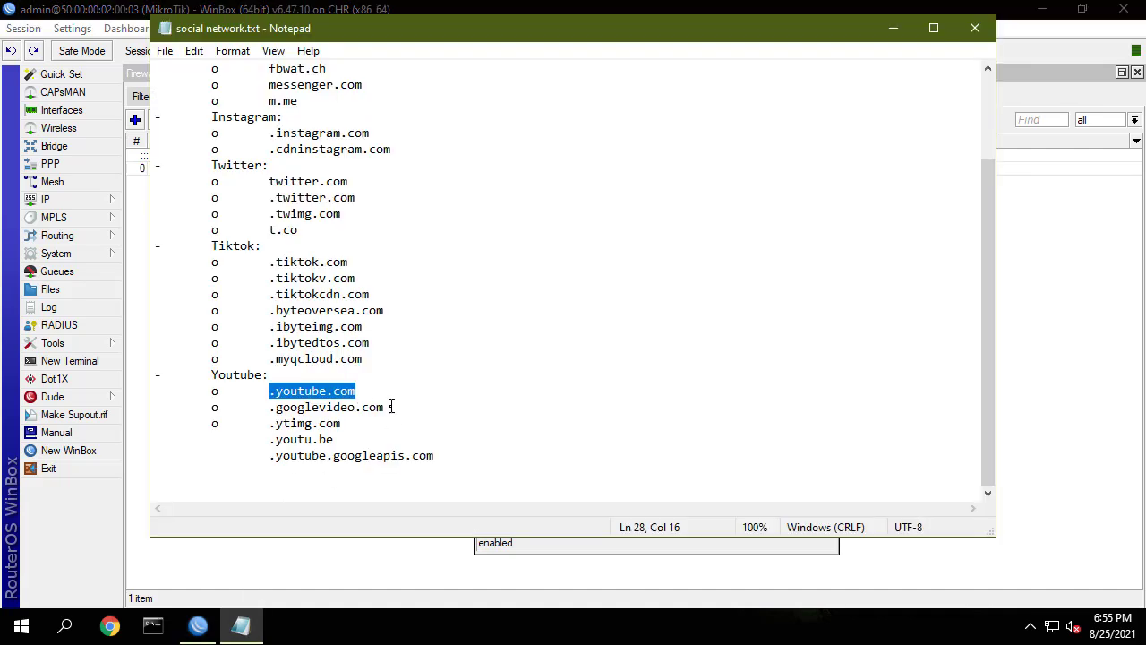
pyautogui.moveTo(385, 407); pyautogui.dragTo(269, 408)
pyautogui.rightClick(282, 412)
pyautogui.click(349, 196)
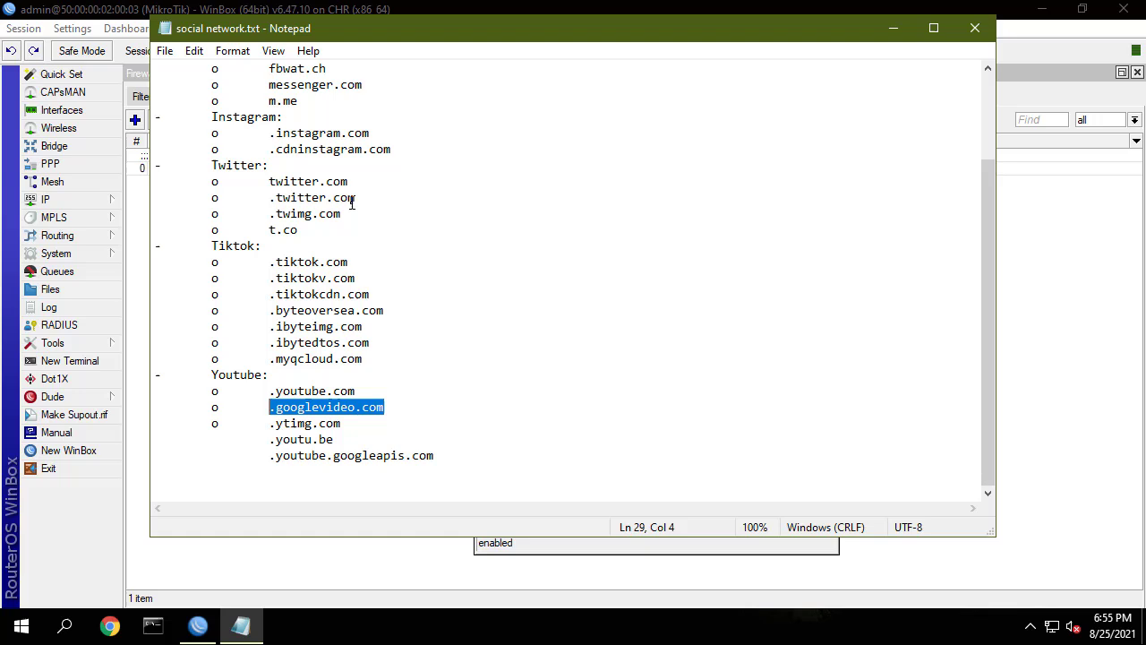
pyautogui.click(198, 627)
pyautogui.rightClick(647, 224)
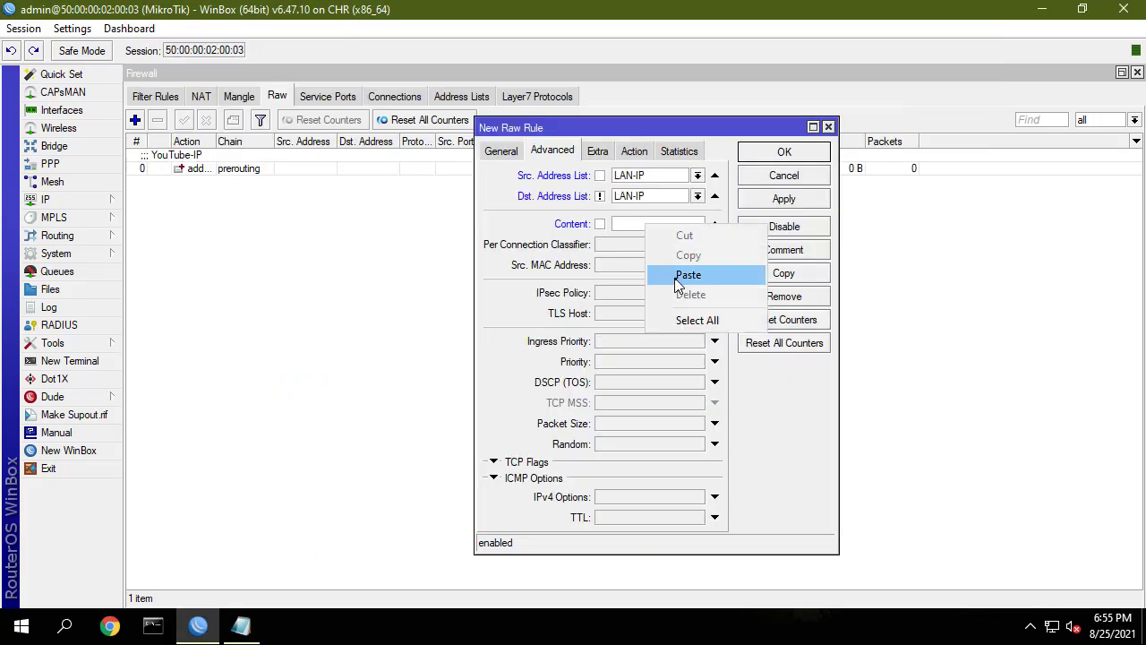
pyautogui.click(679, 271)
# Set the second rule's action to add dst to address list with the YouTube-IP list, and save the rule.
pyautogui.click(634, 151)
pyautogui.click(660, 175)
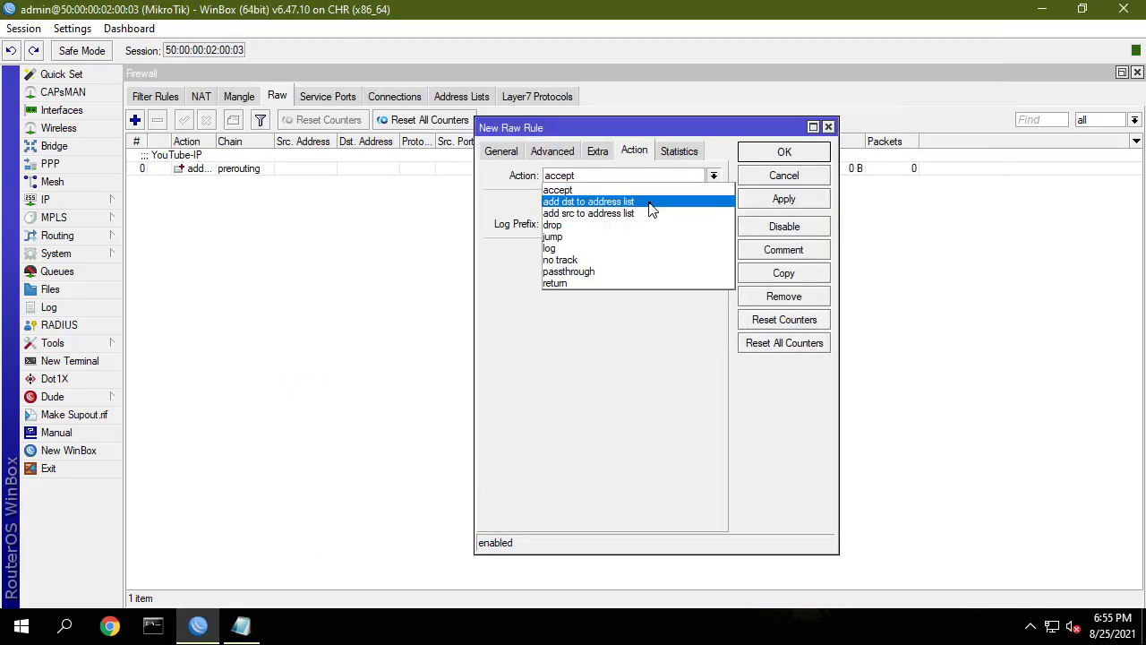
pyautogui.click(651, 203)
pyautogui.click(714, 252)
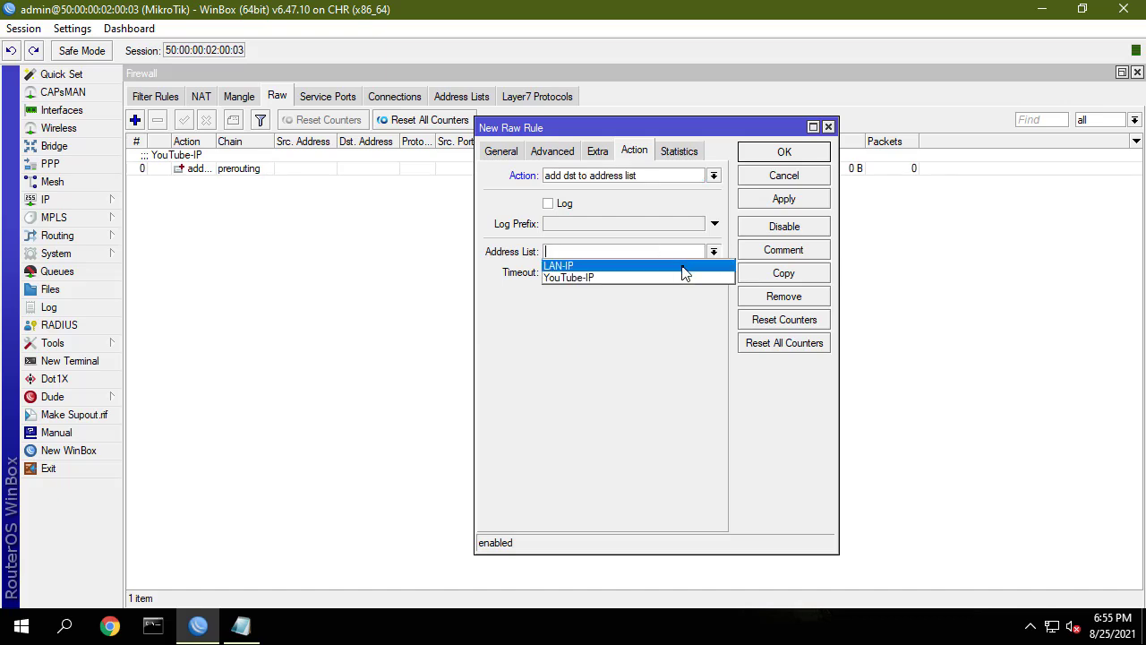
pyautogui.click(682, 276)
pyautogui.click(774, 155)
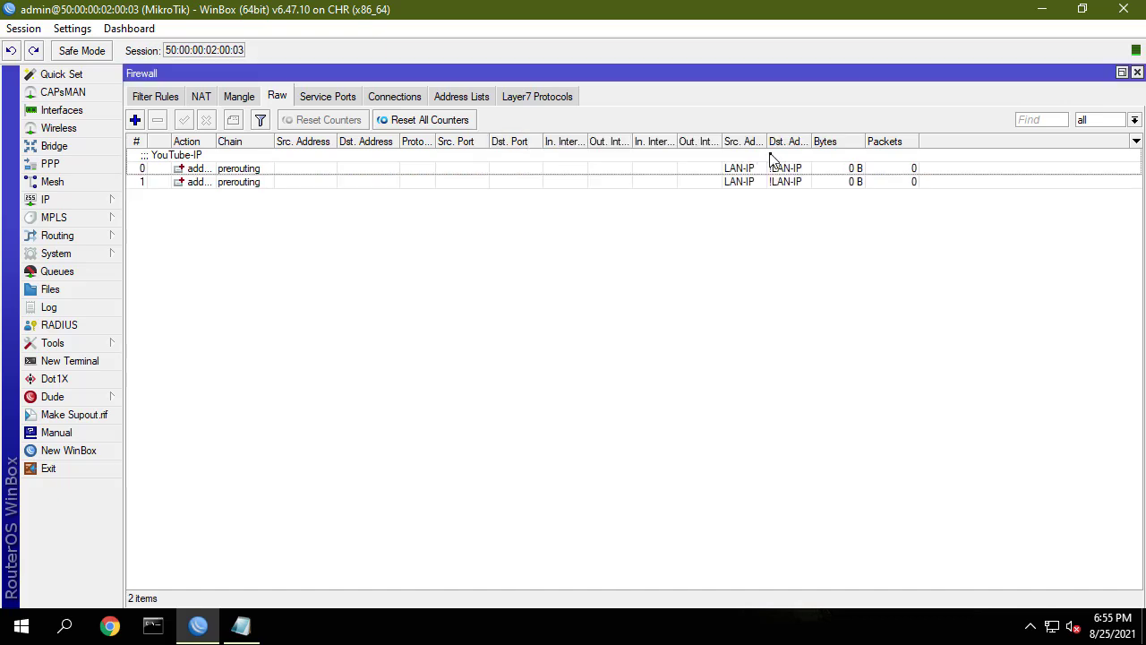
# Duplicate the second raw rule for the remaining YouTube domains in social network.txt: .ytimg.com, .youtu.be and .youtube.googleapis.com.
pyautogui.click(265, 184)
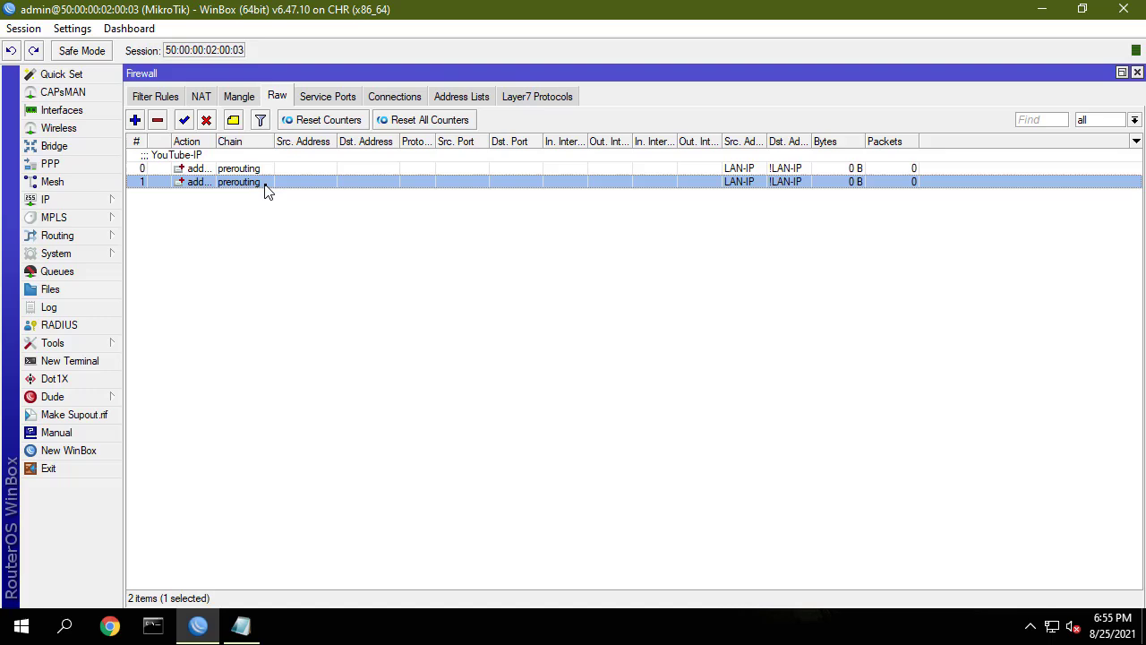
pyautogui.doubleClick(265, 188)
pyautogui.moveTo(508, 127); pyautogui.dragTo(199, 144)
pyautogui.click(478, 290)
pyautogui.click(618, 168)
pyautogui.click(241, 625)
pyautogui.rightClick(300, 430)
pyautogui.click(366, 223)
pyautogui.click(198, 626)
pyautogui.click(712, 241)
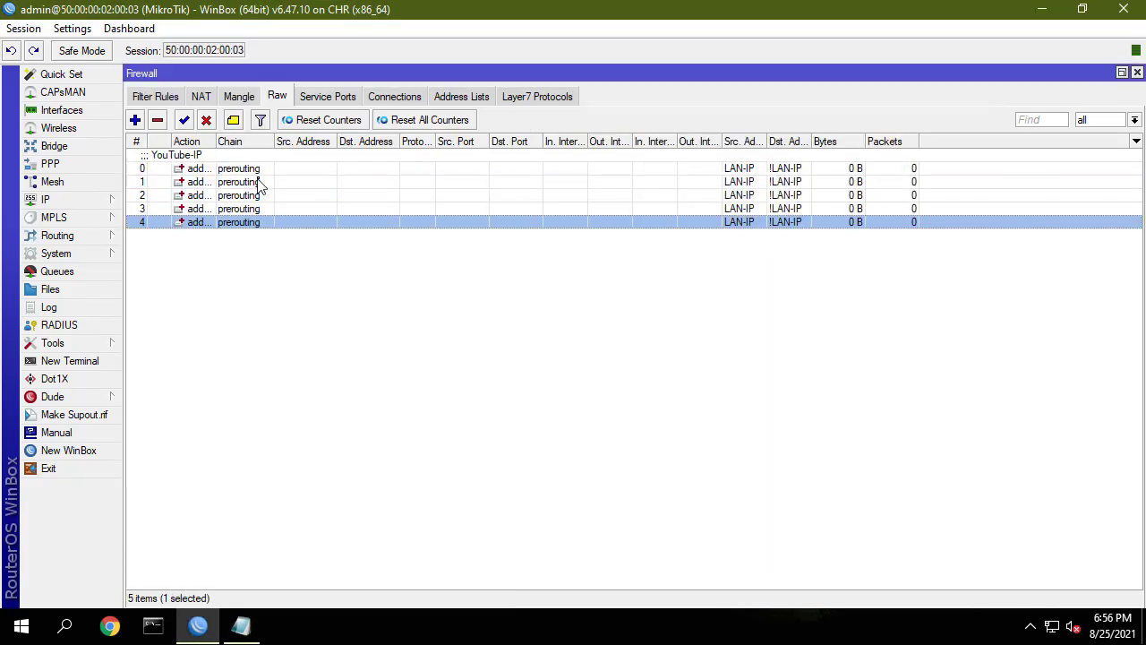
pyautogui.click(364, 308)
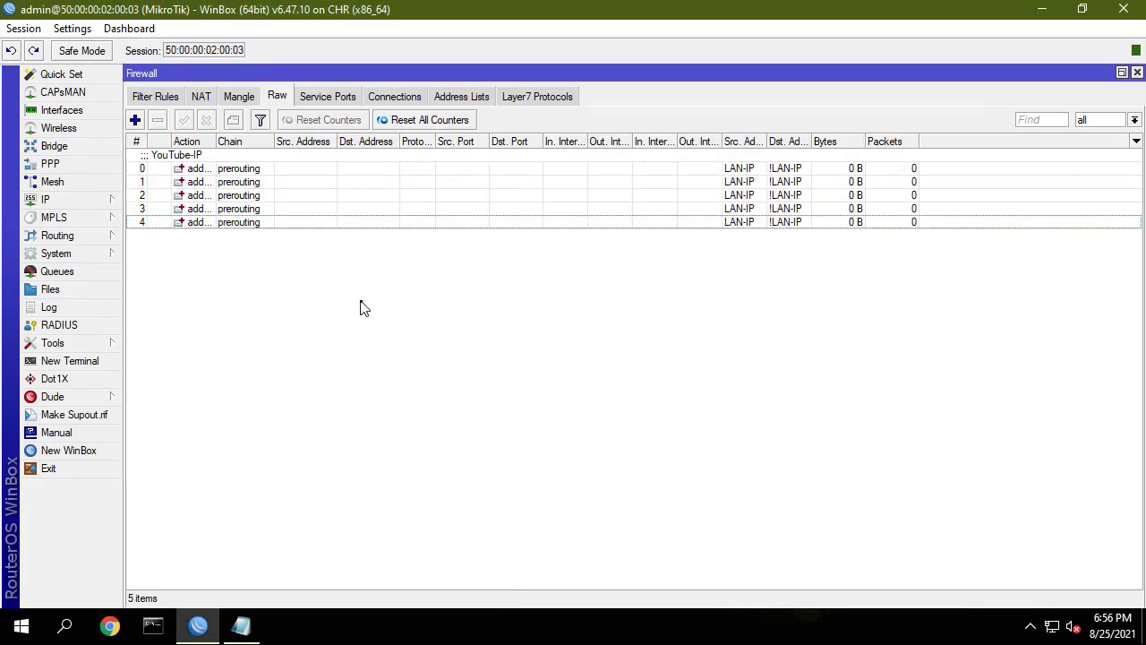
# View the firewall address lists, load youtube.com in Chrome, and return to WinBox to check the collected entries.
pyautogui.click(472, 95)
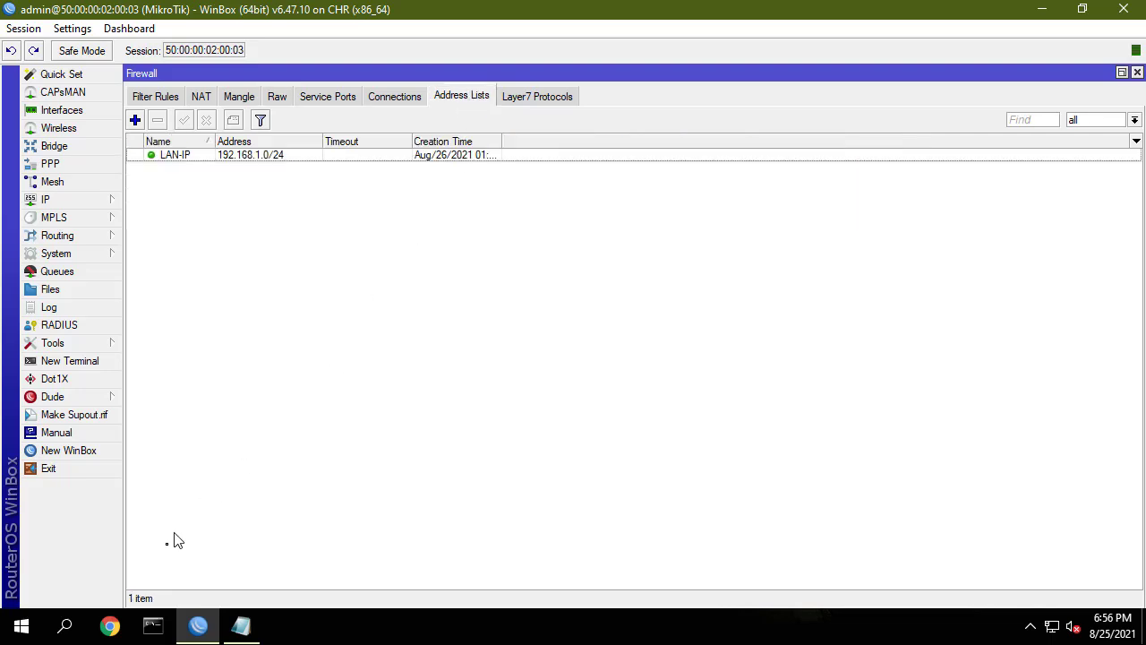
pyautogui.click(109, 625)
pyautogui.click(467, 445)
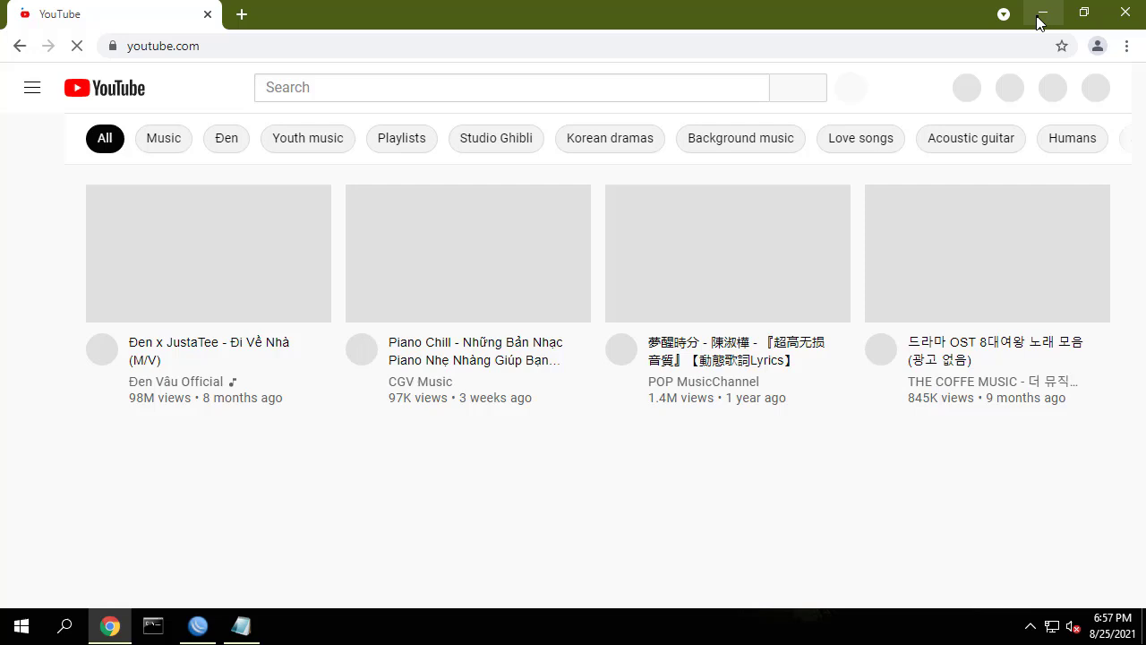
pyautogui.click(1041, 15)
pyautogui.click(185, 171)
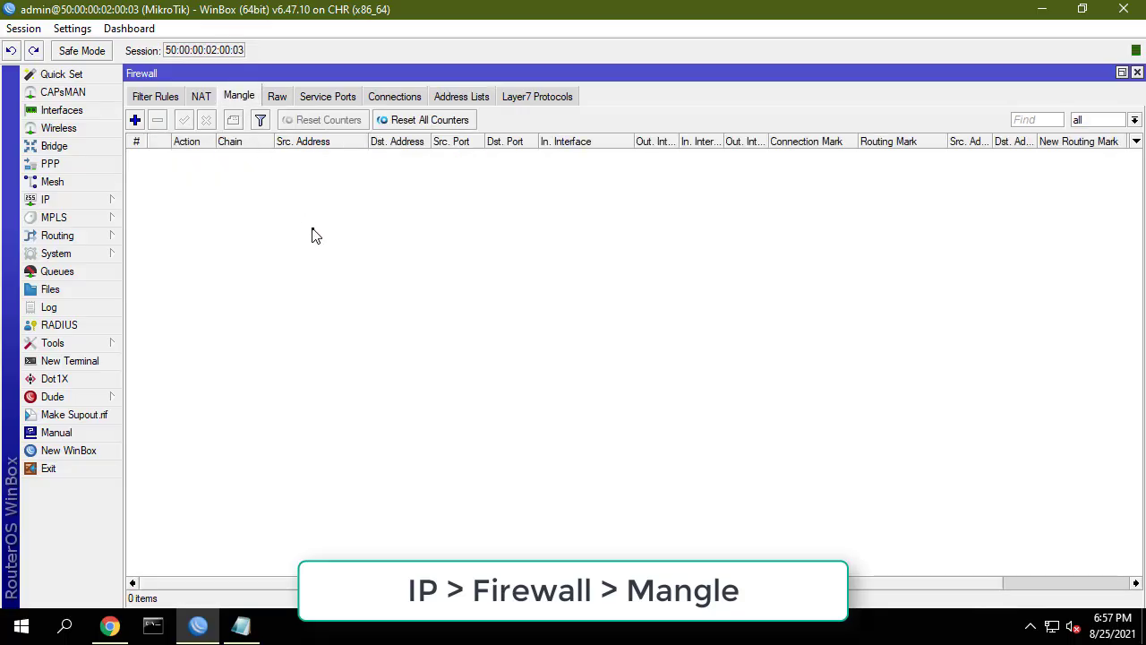
# Start a new firewall mangle rule on the prerouting chain.
pyautogui.click(135, 120)
pyautogui.click(316, 100)
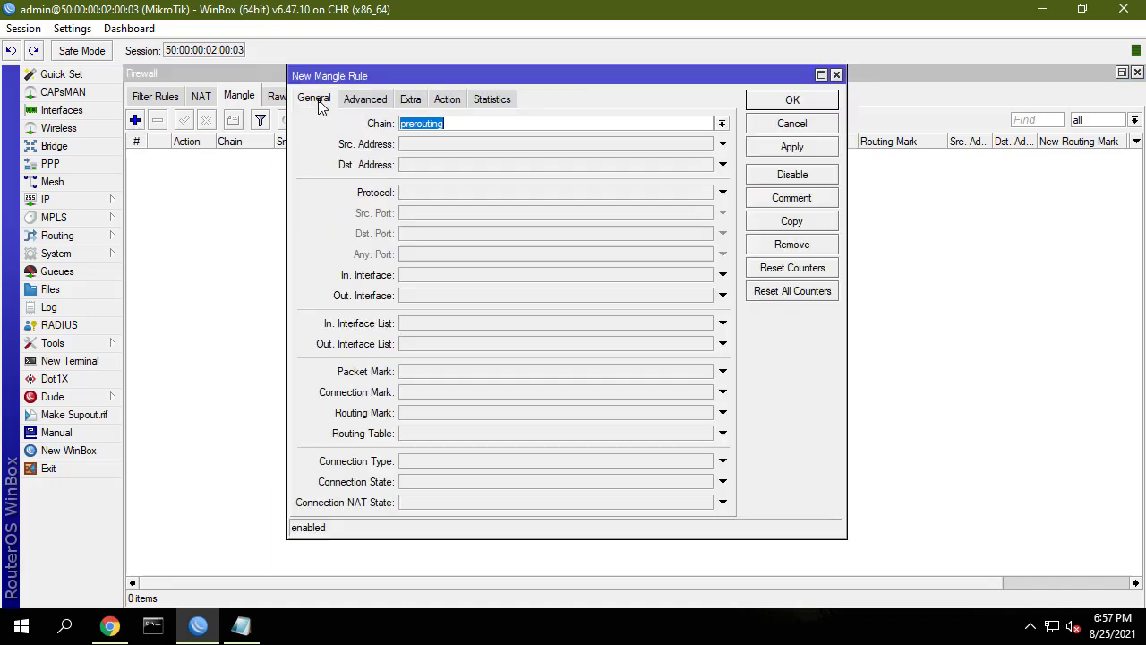
pyautogui.moveTo(455, 128); pyautogui.dragTo(388, 125)
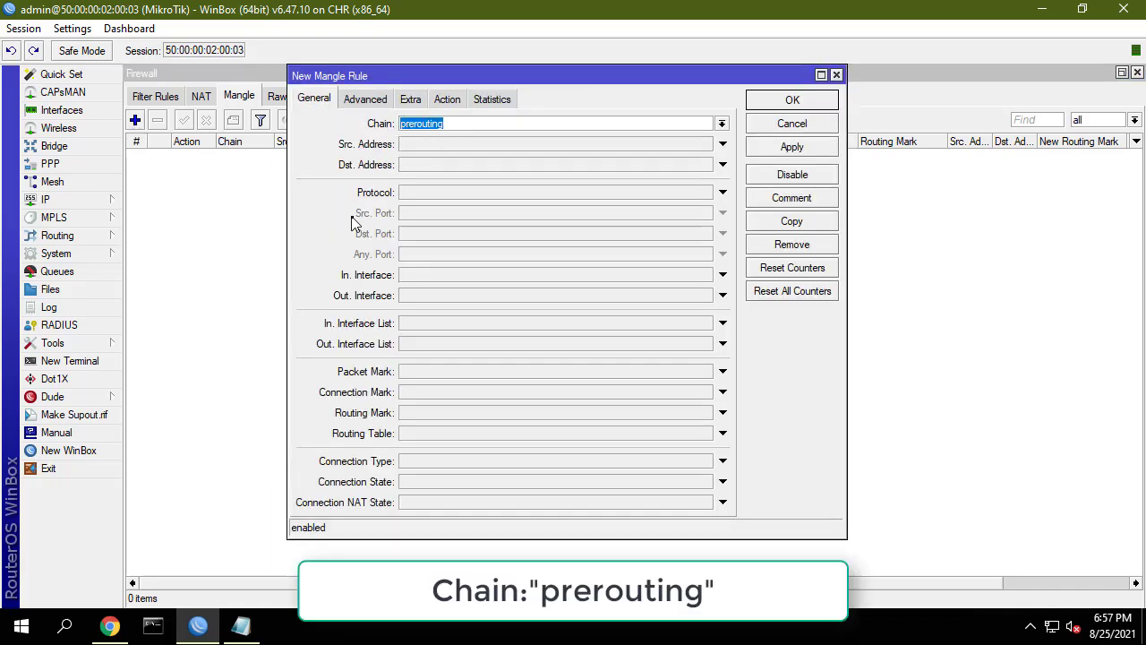
# Set the mangle rule's source address list to LAN-IP and its destination address list to YouTube-IP.
pyautogui.click(380, 105)
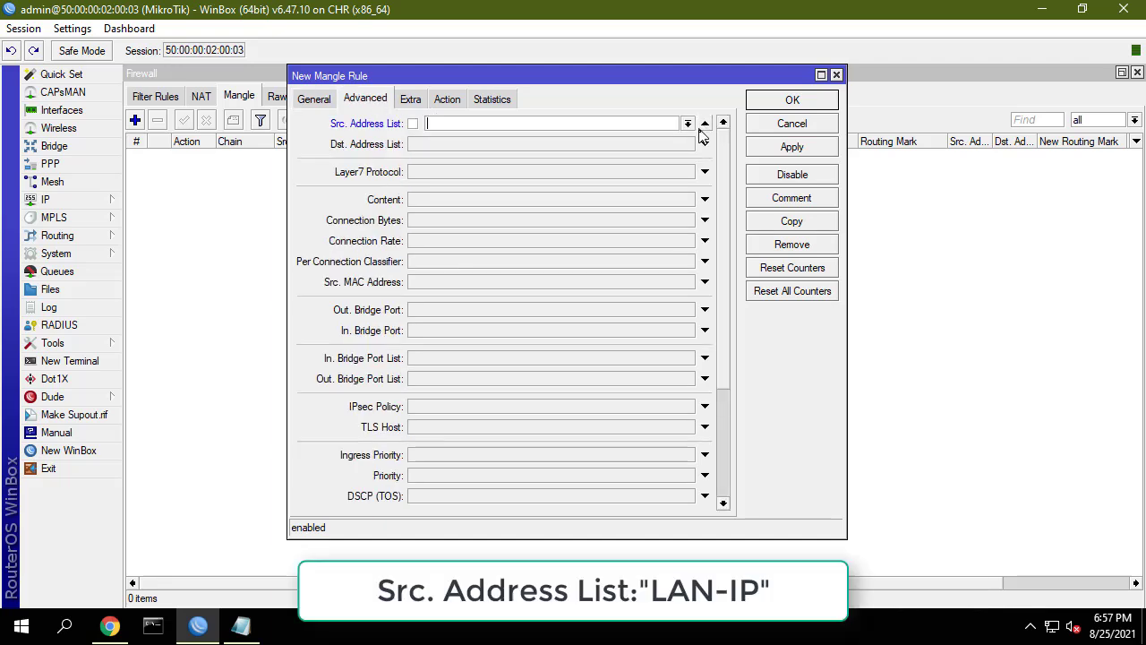
pyautogui.click(705, 123)
pyautogui.click(689, 124)
pyautogui.click(640, 134)
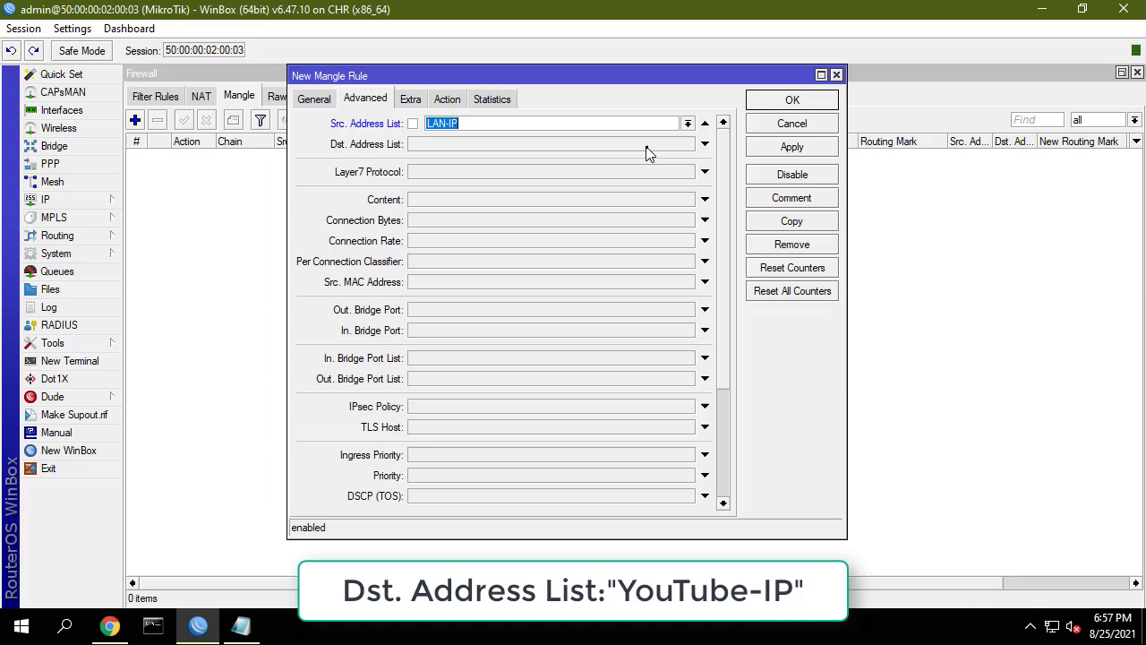
pyautogui.click(649, 148)
pyautogui.click(688, 144)
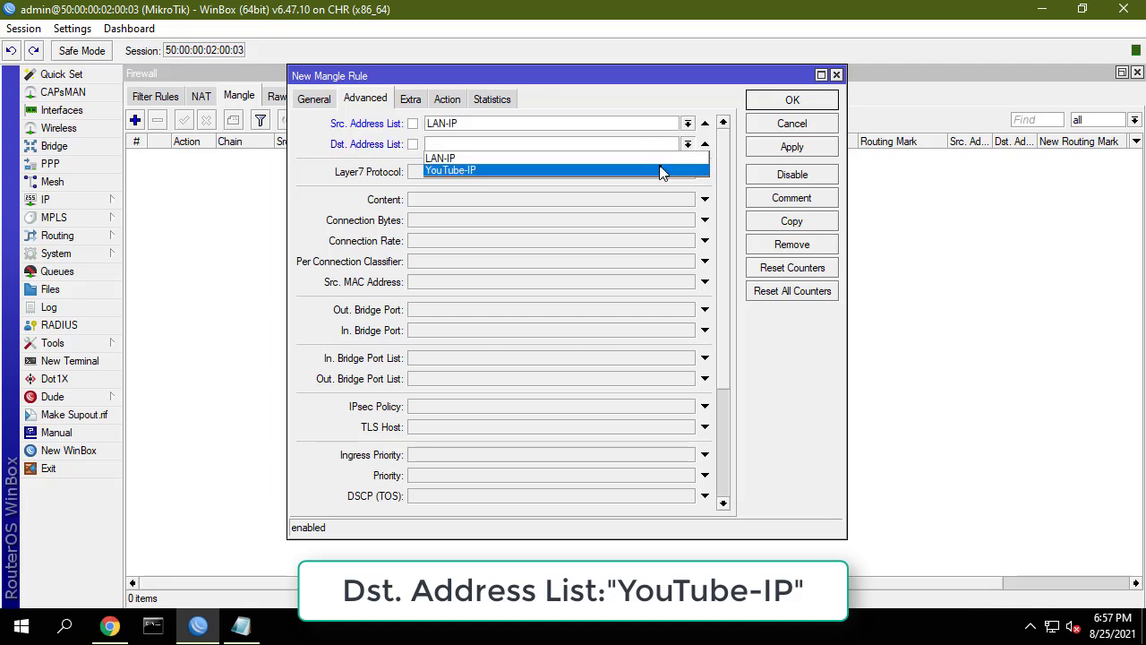
pyautogui.click(660, 170)
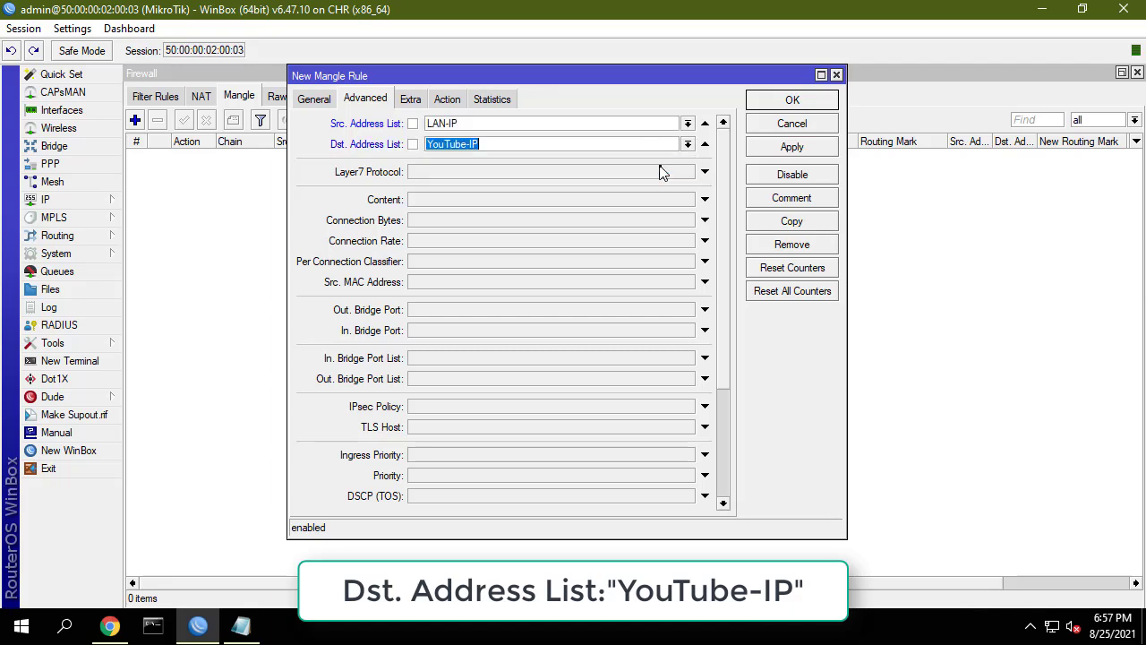
# Set the mangle rule's action to mark routing with the new routing mark WAN2_Route.
pyautogui.click(451, 102)
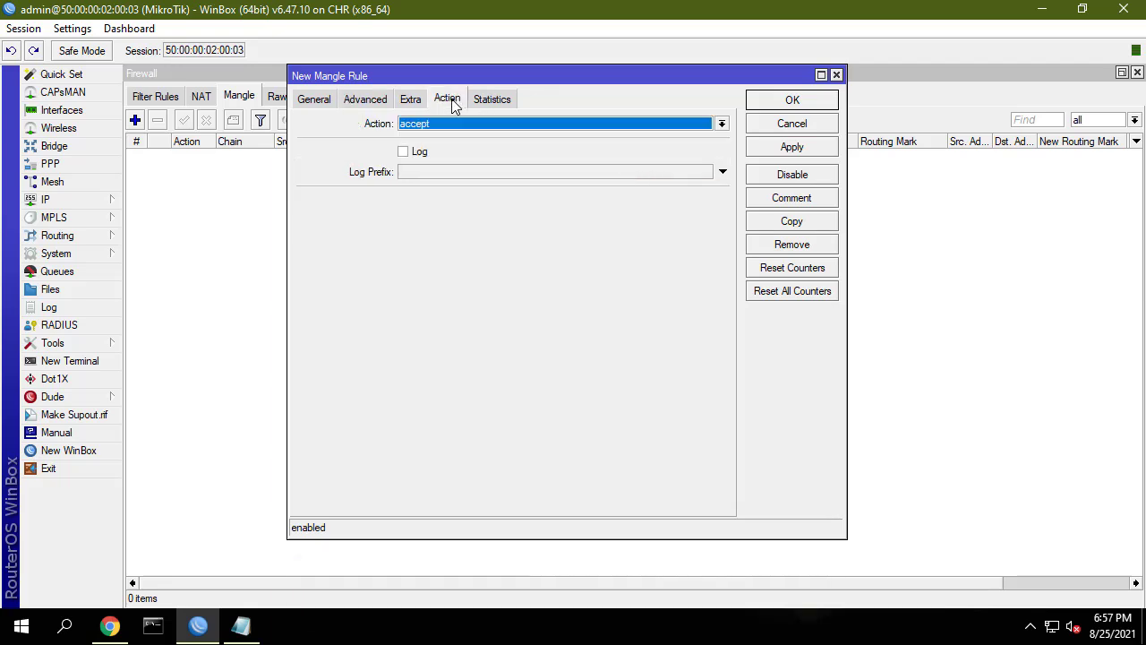
pyautogui.click(721, 124)
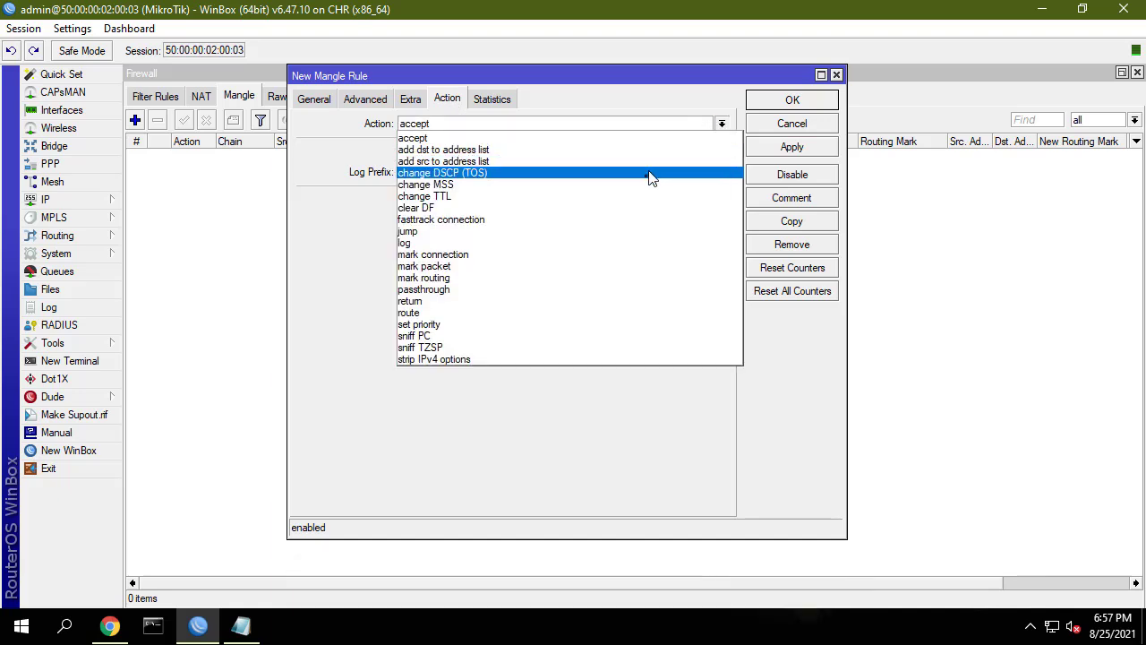
pyautogui.click(602, 280)
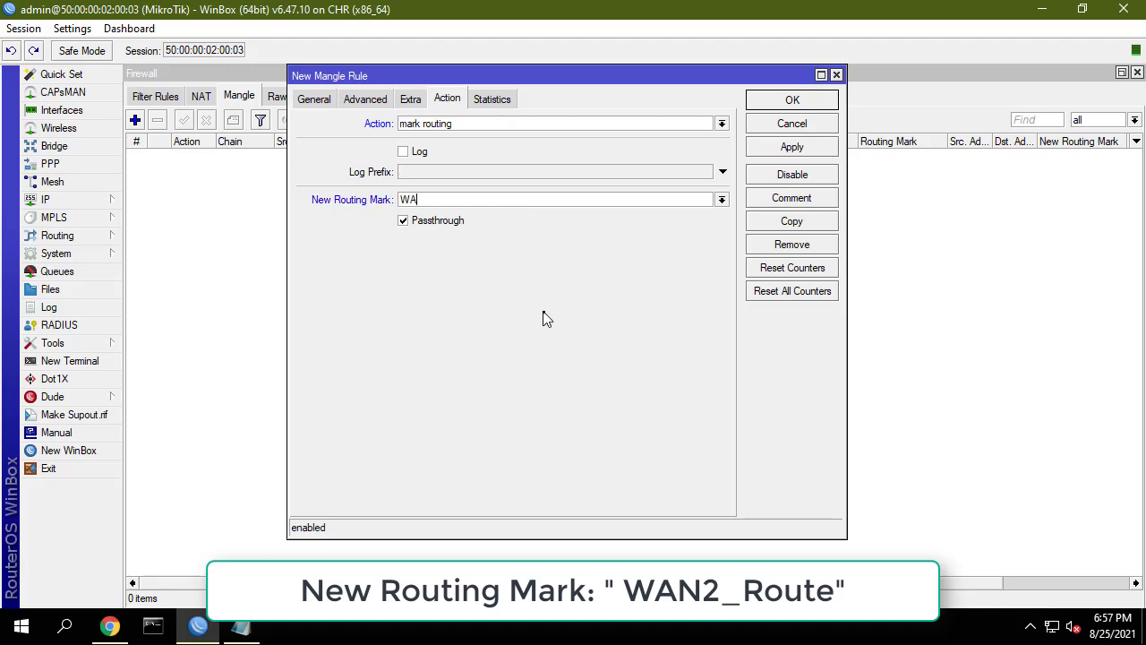
pyautogui.write('WAN2')
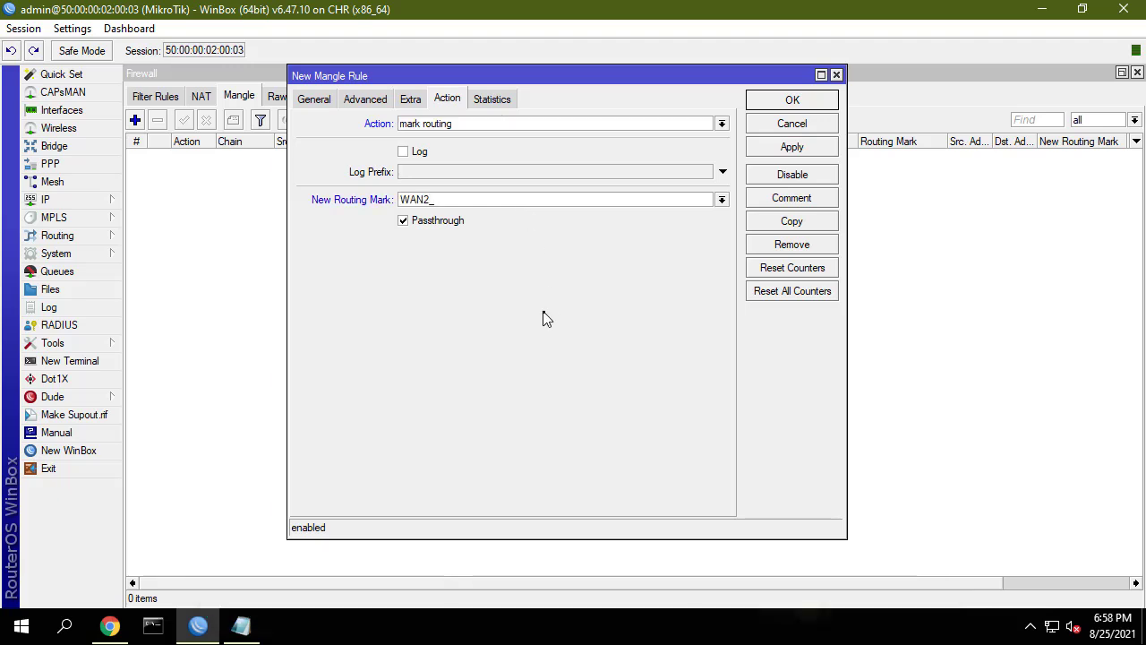
pyautogui.write('_Route')
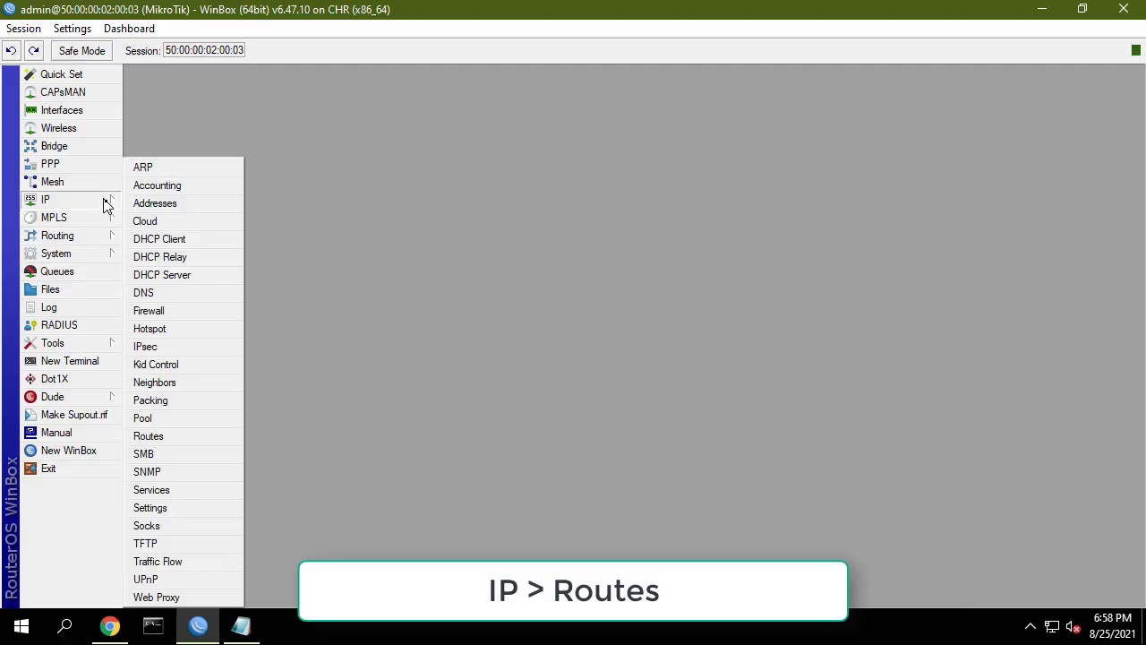
# Start a new IP route for destination 0.0.0.0/0 with pppoe-out2 as its gateway.
pyautogui.click(148, 436)
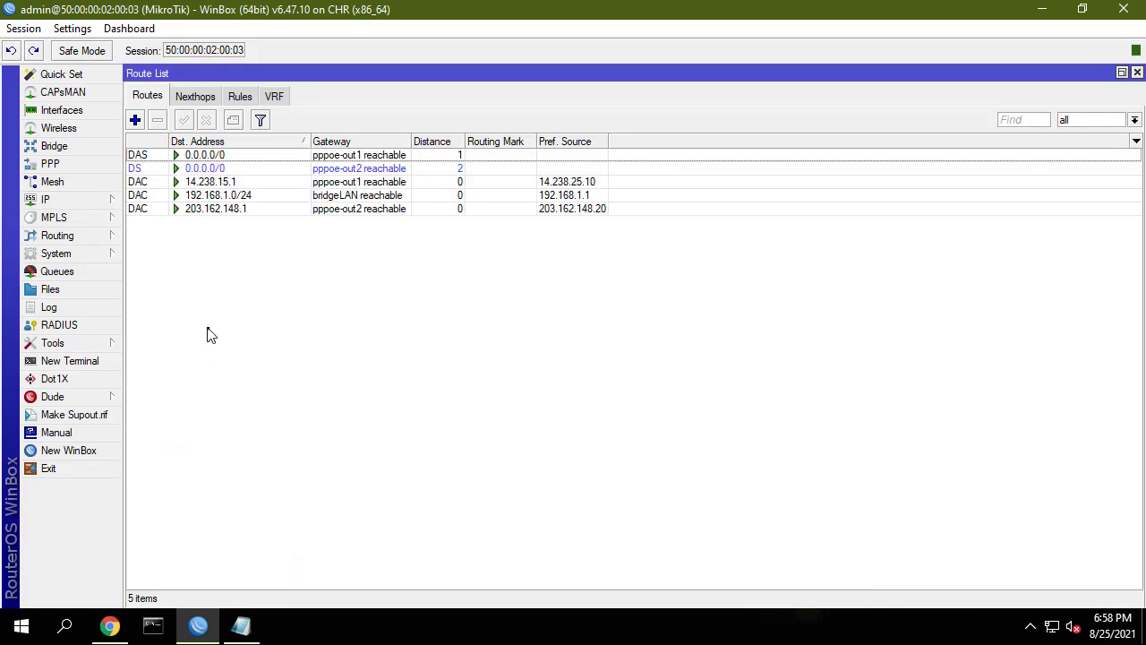
pyautogui.click(135, 120)
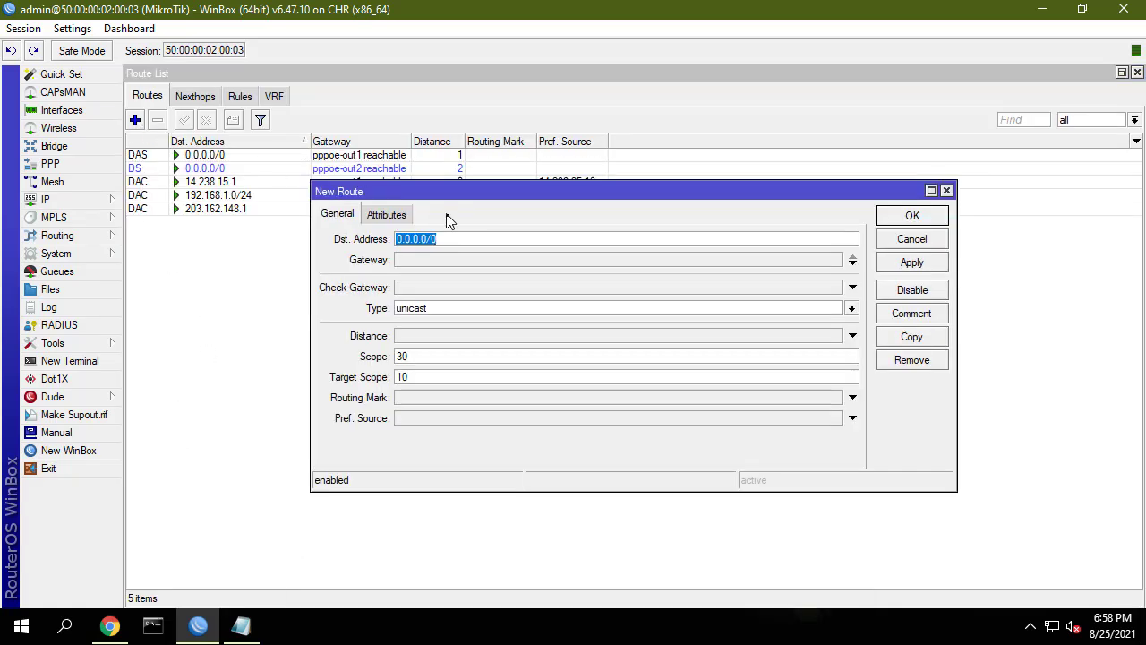
pyautogui.click(449, 240)
pyautogui.click(460, 260)
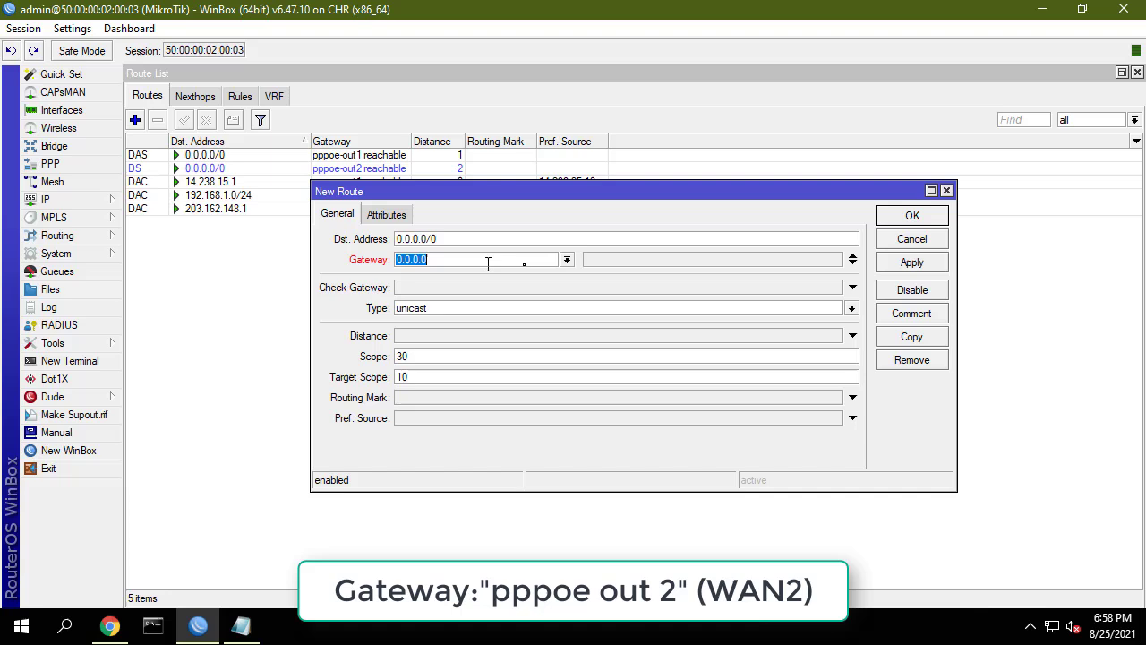
pyautogui.click(567, 261)
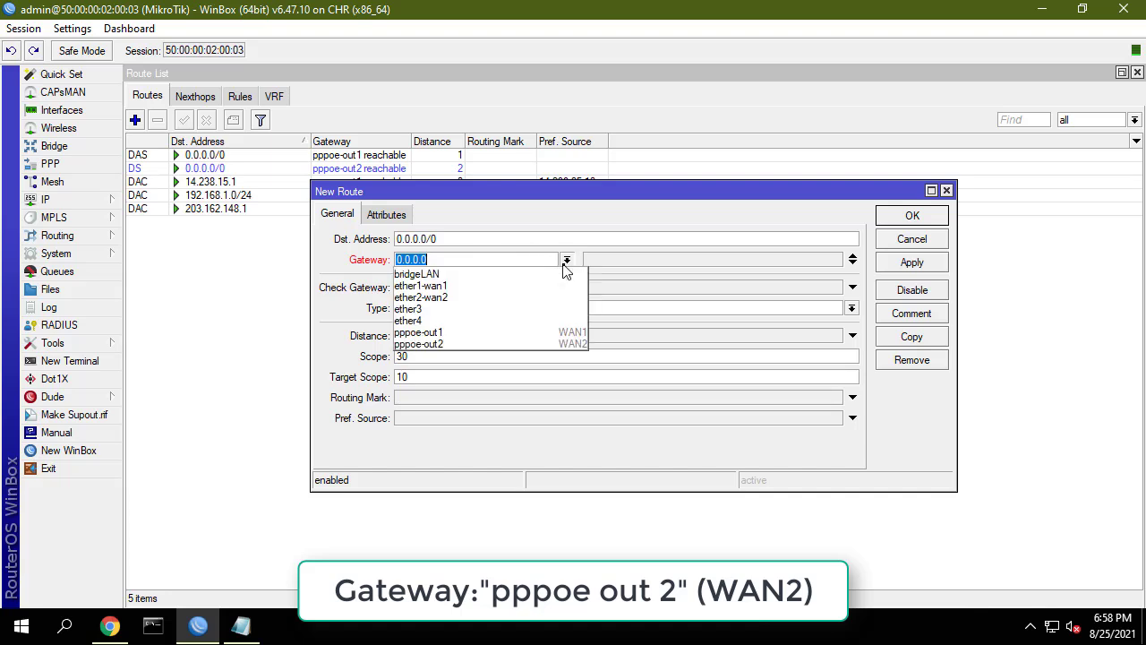
pyautogui.click(494, 346)
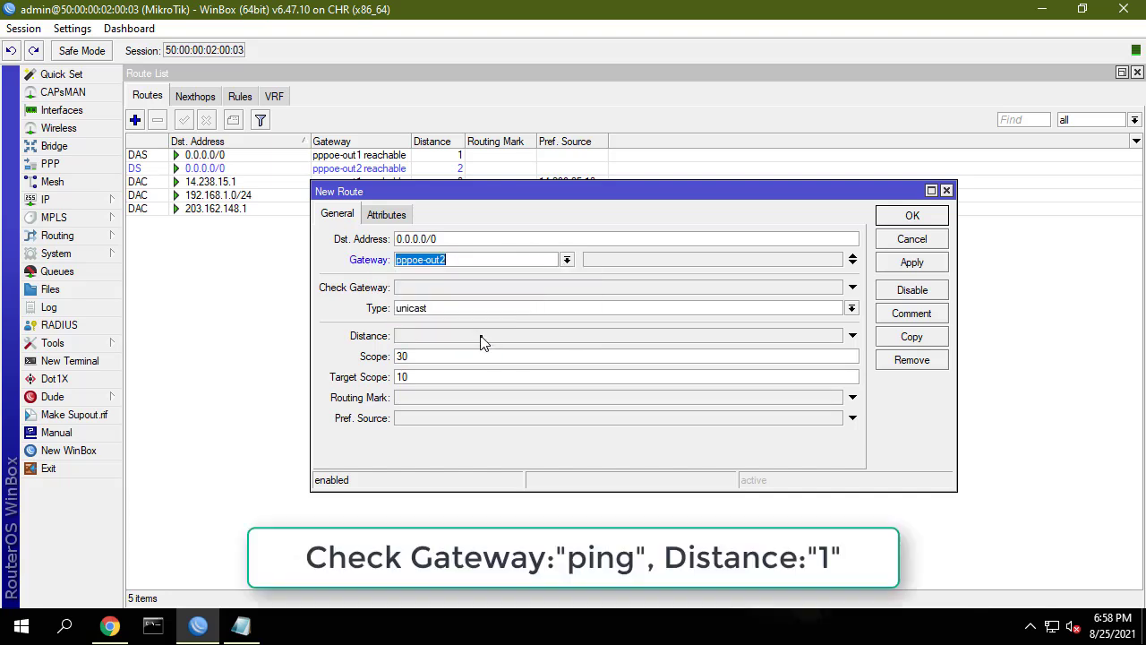
# Set the route's gateway check to ping, distance to 1 and routing mark to WAN2_Route, and save it.
pyautogui.click(481, 288)
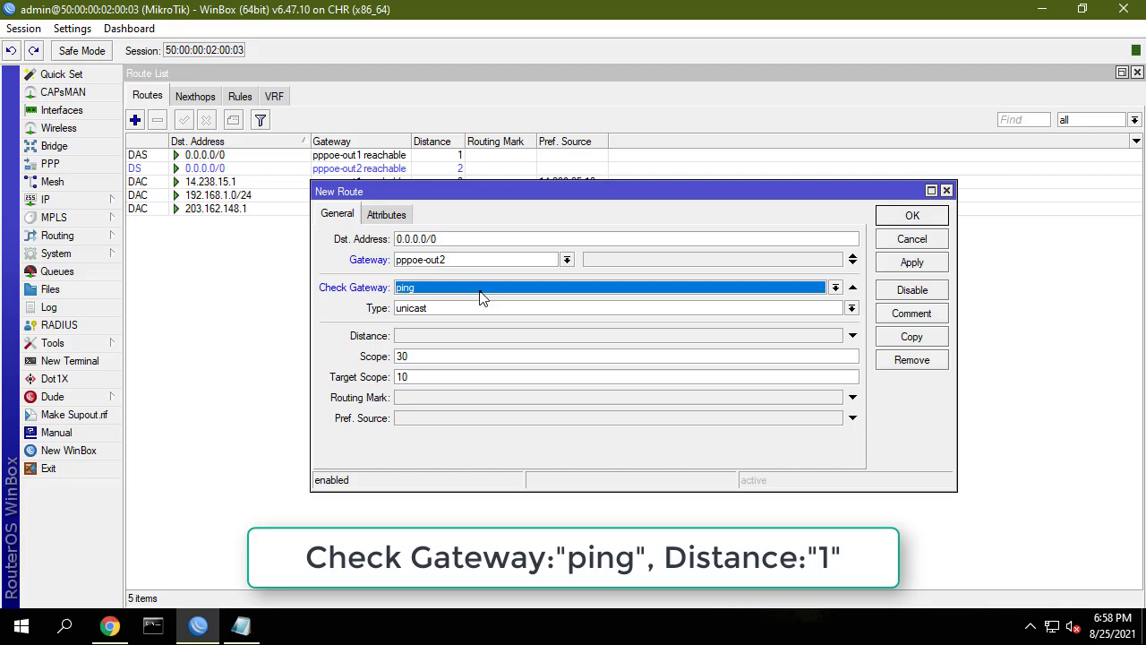
pyautogui.click(474, 336)
pyautogui.click(472, 399)
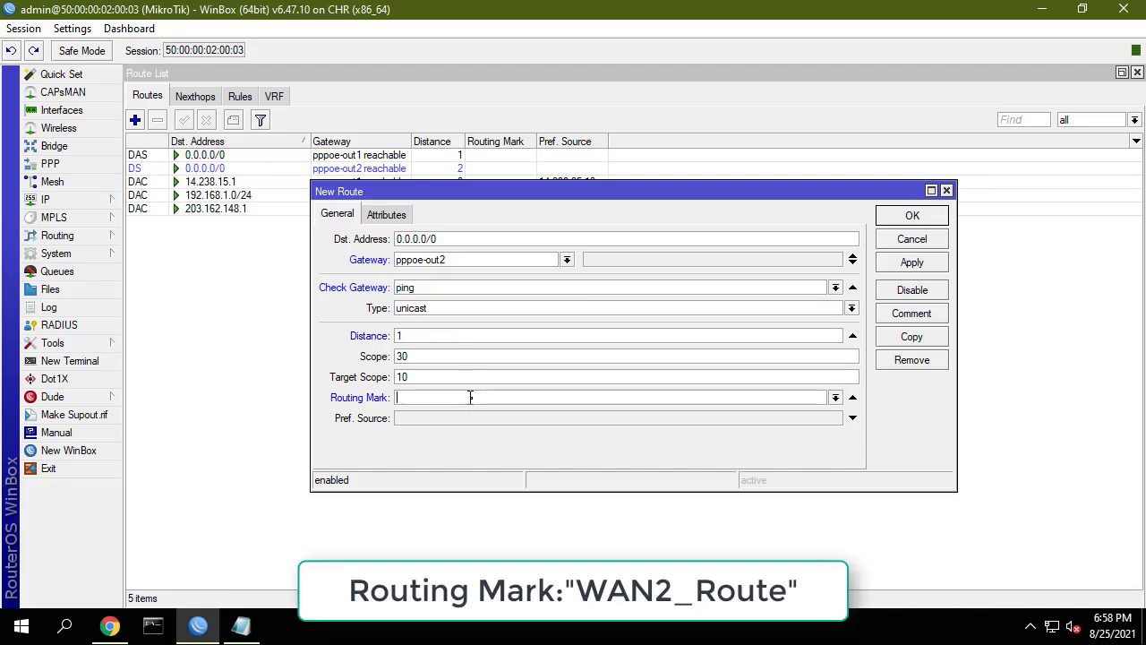
pyautogui.click(836, 399)
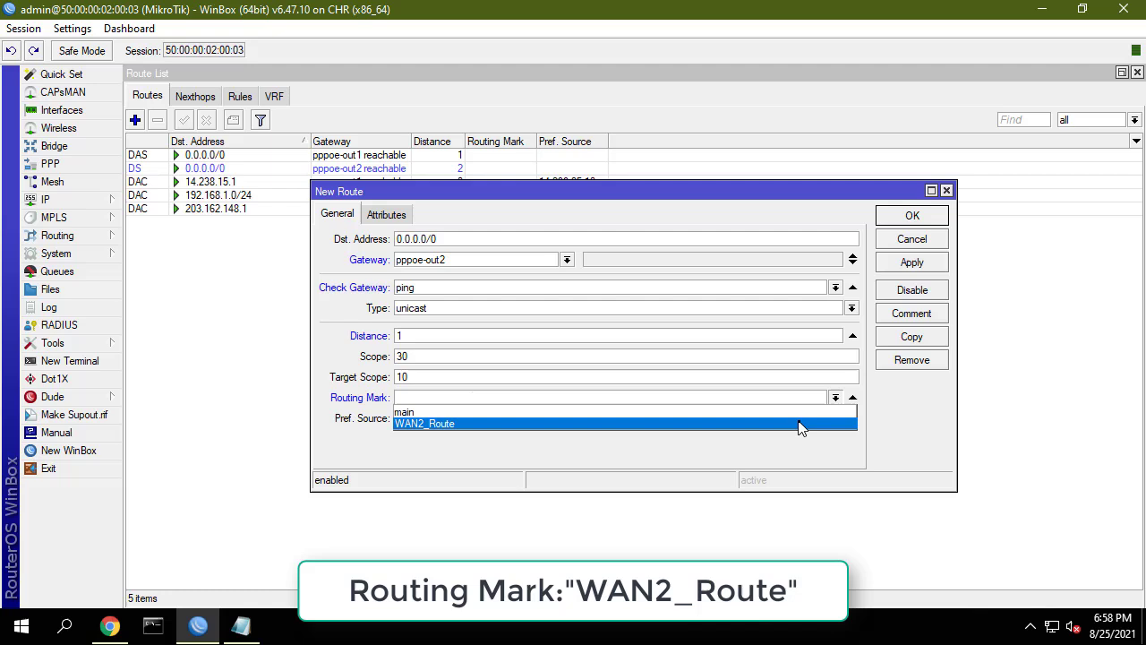
pyautogui.click(801, 425)
pyautogui.click(913, 218)
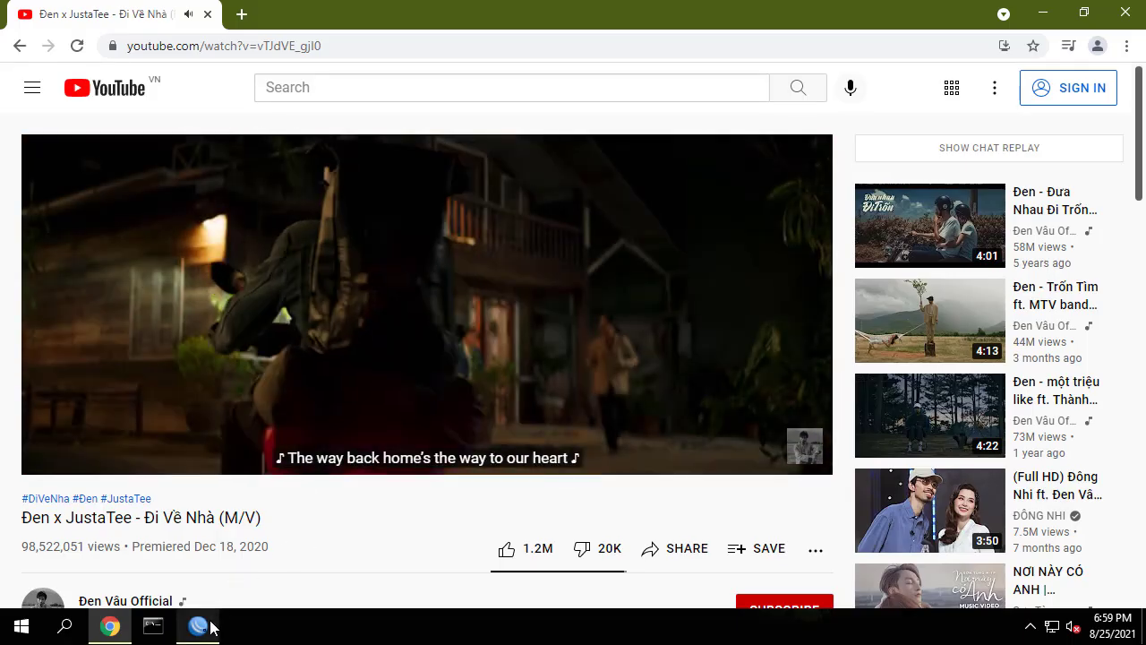
# Check the PPPoE interface traffic in WinBox while the YouTube video plays in Chrome.
pyautogui.click(210, 627)
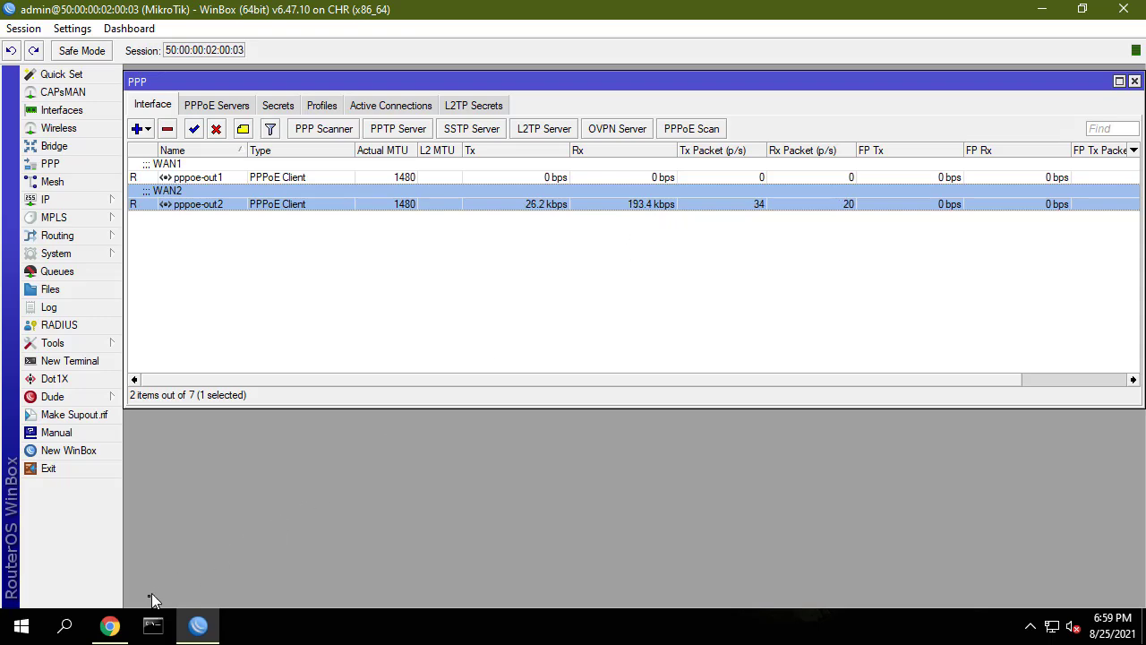
pyautogui.click(109, 626)
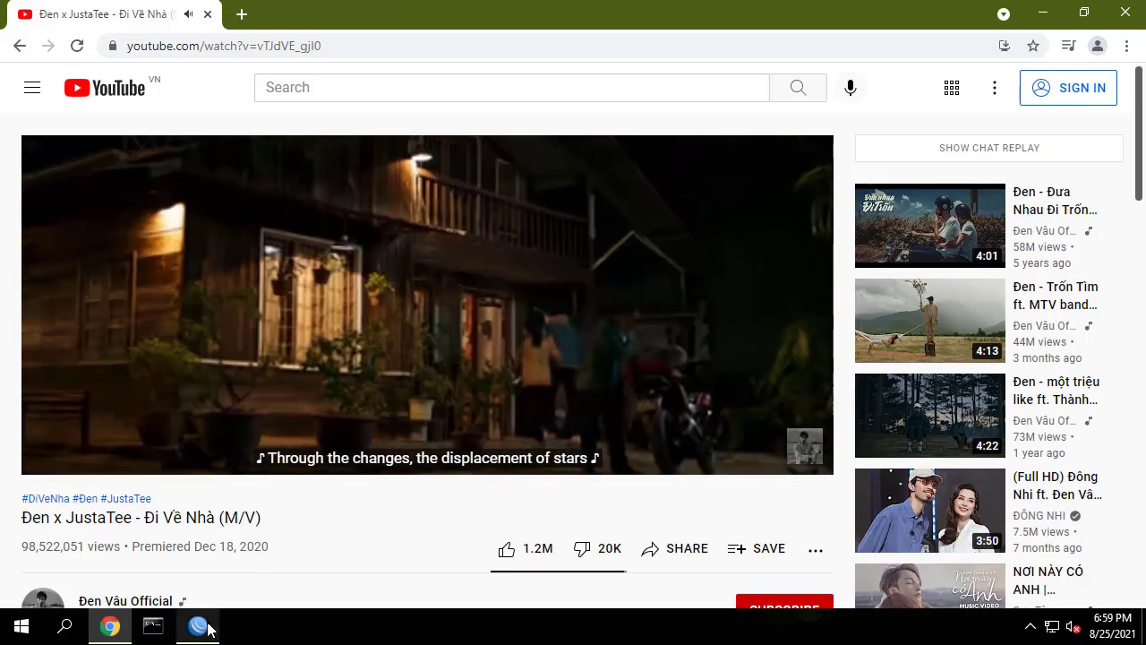
pyautogui.click(209, 628)
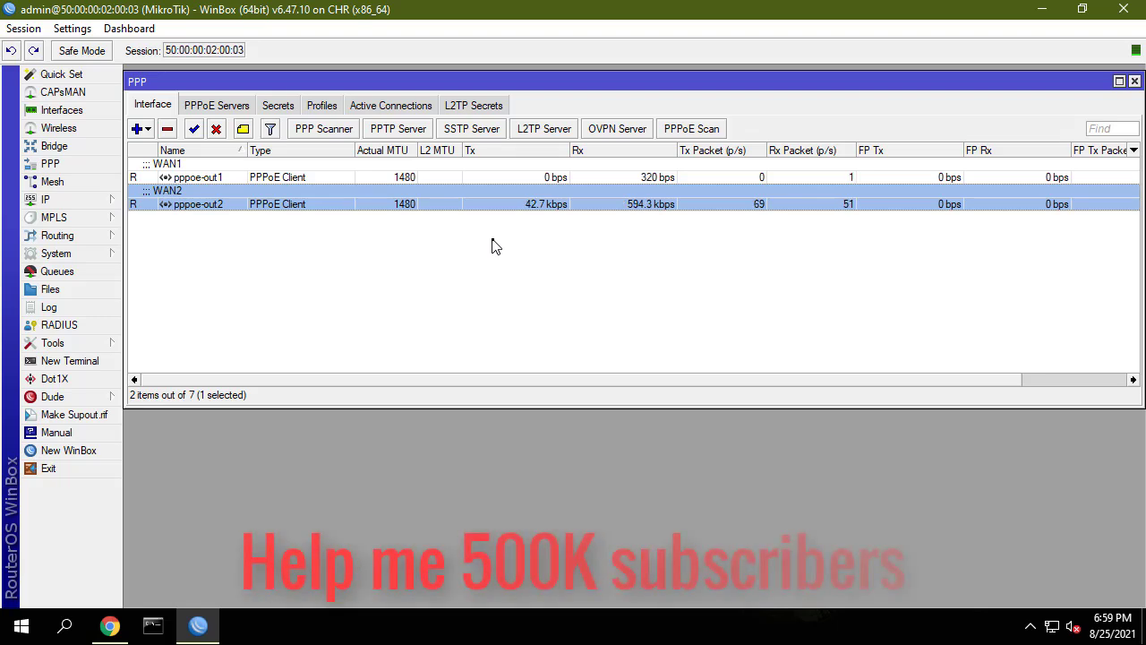